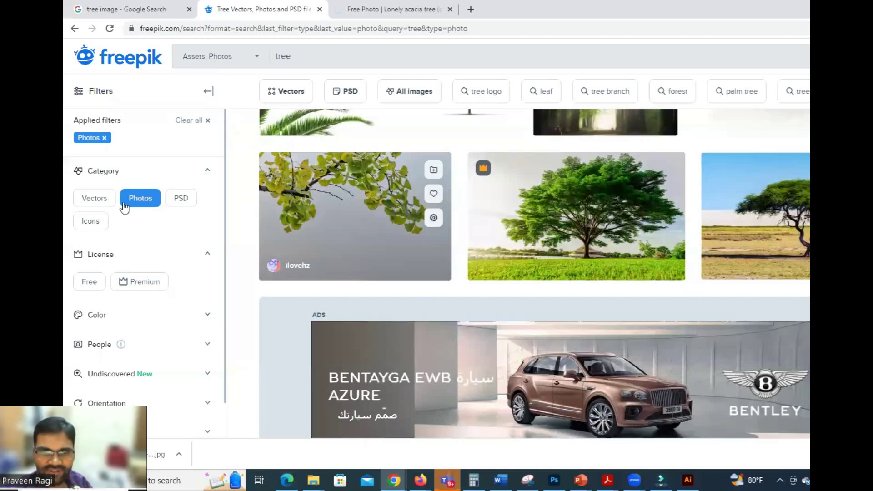
Step: Filter the Freepik 'tree' search to Vectors and scroll through the tree illustrations
left_click(87, 201)
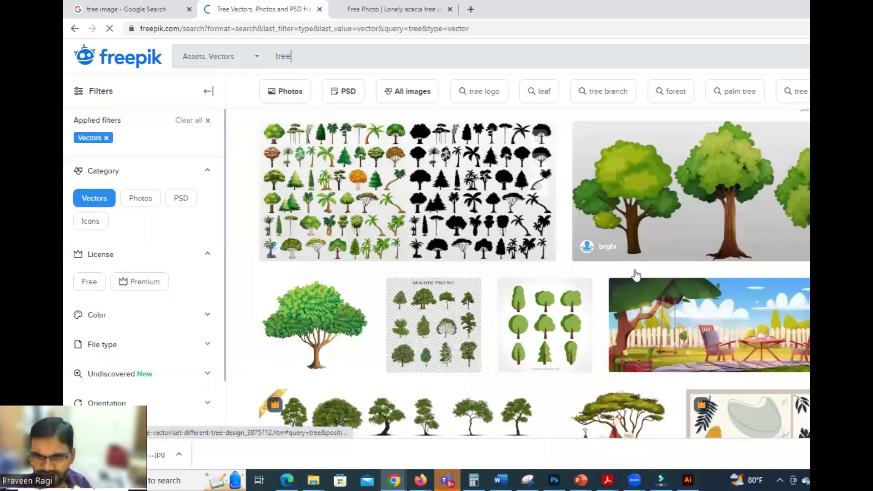
scroll(636, 275, "down", 10)
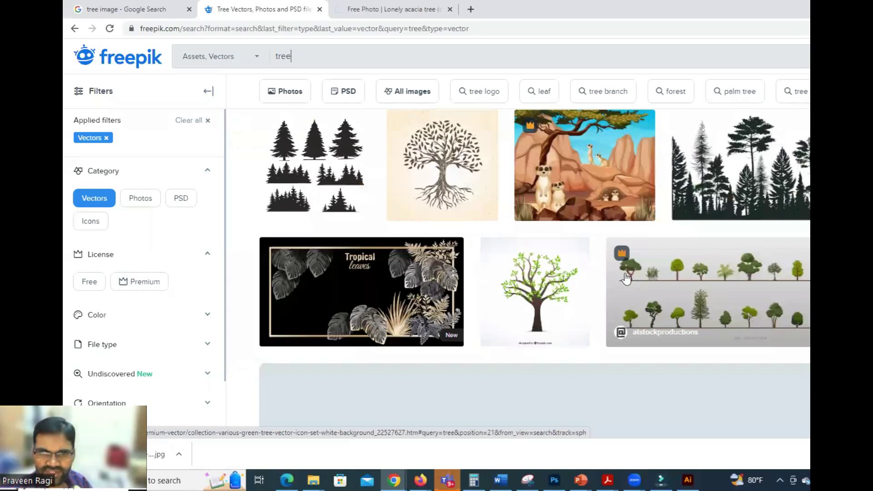
scroll(625, 277, "down", 5)
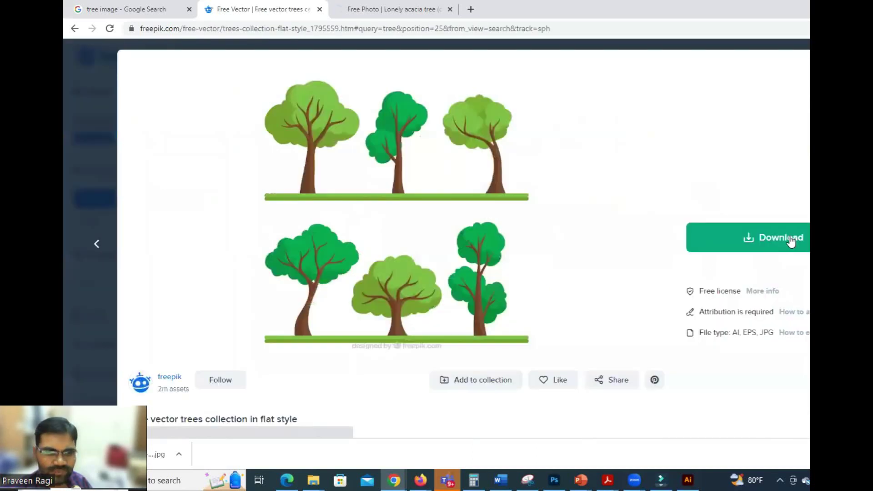
Step: Download the flat-style trees collection vector from Freepik as trees-collection-flat-style.zip
left_click(782, 236)
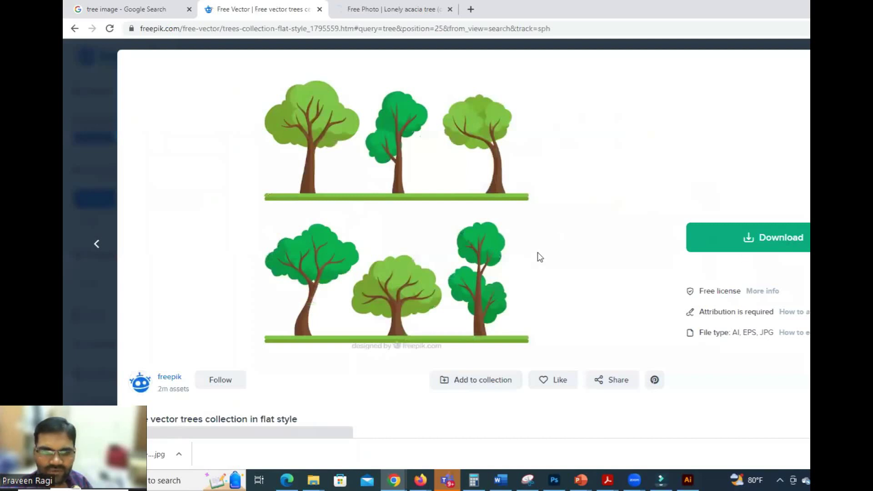
left_click(758, 401)
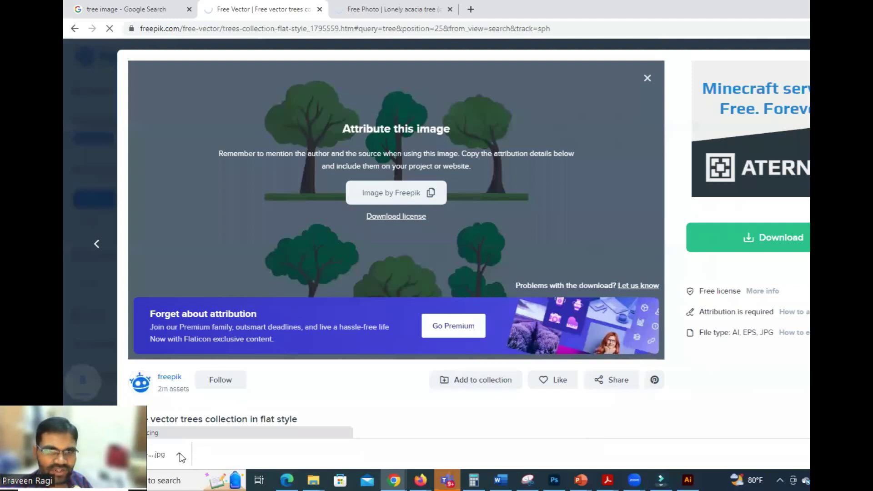
key("alt+Tab")
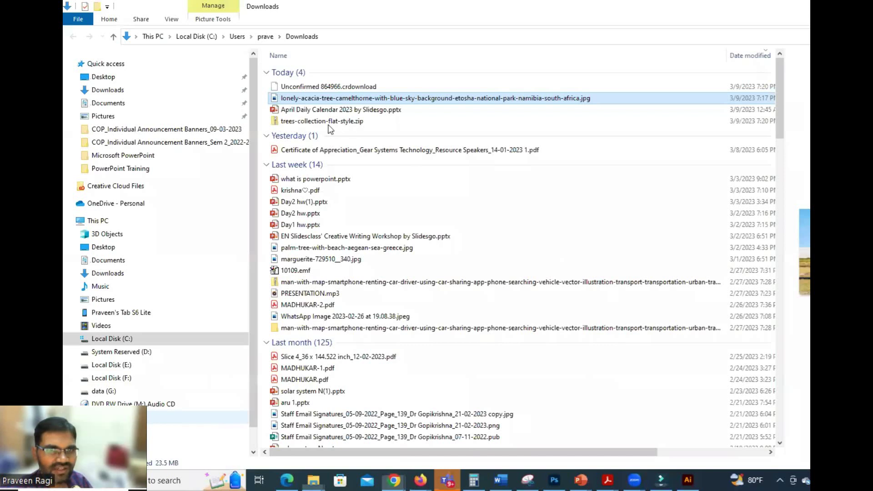
Step: Extract trees-collection-flat-style.zip into its own trees-collection-flat-style folder in Downloads
left_click(361, 121)
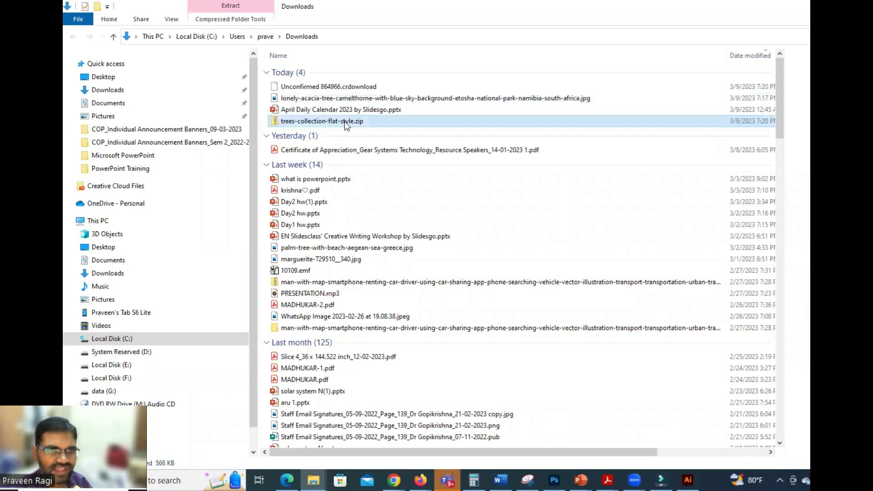
right_click(346, 125)
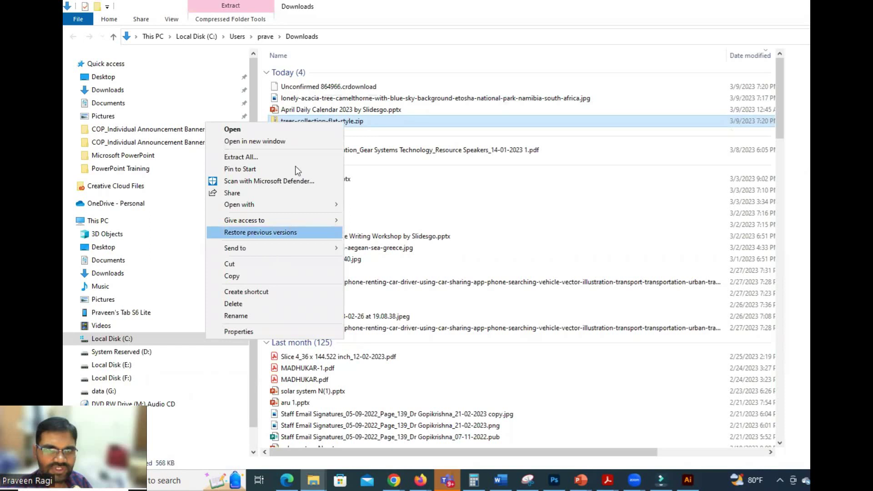
left_click(241, 160)
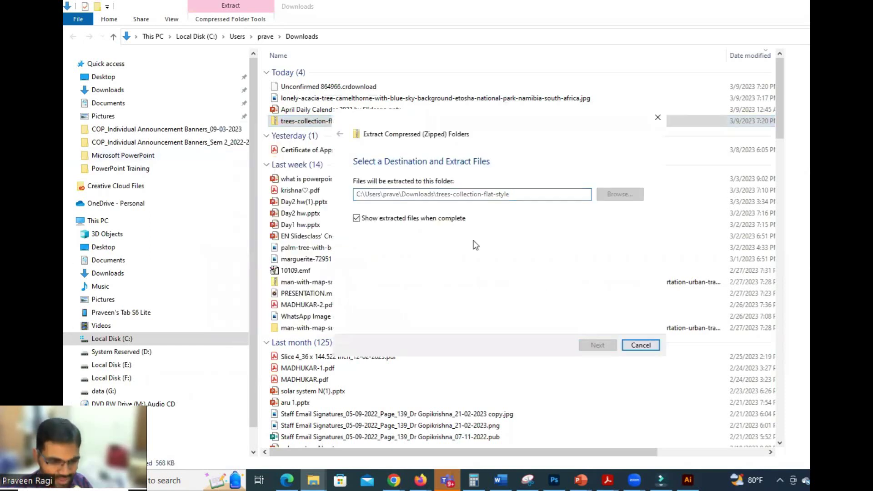
key("Escape")
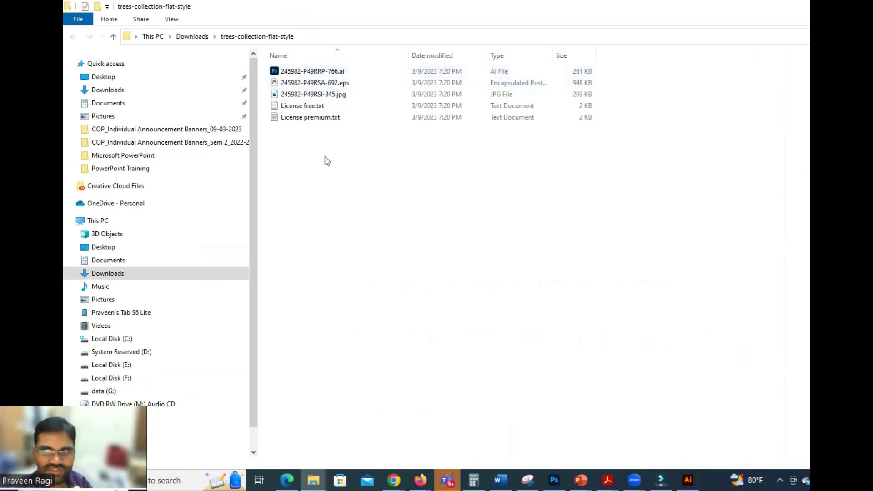
Step: Inspect the extracted .ai, .eps and .jpg tree files, then return to PowerPoint's Presentation1
left_click(336, 72)
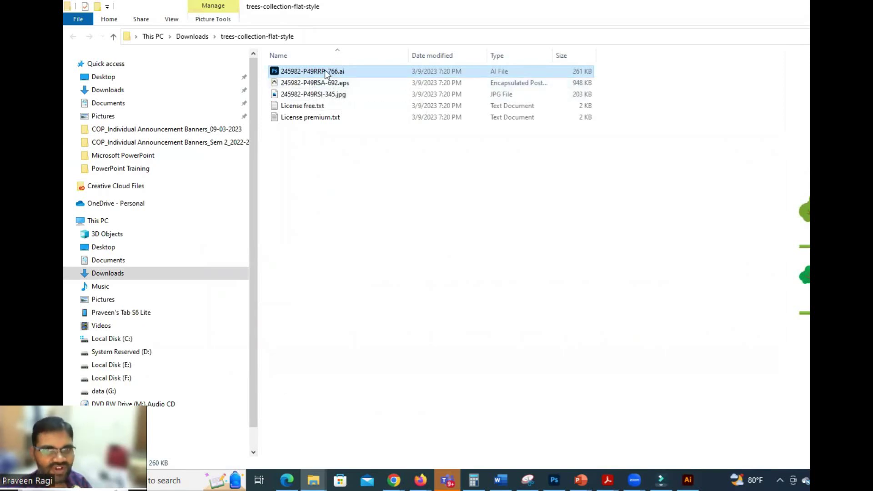
left_click(326, 84)
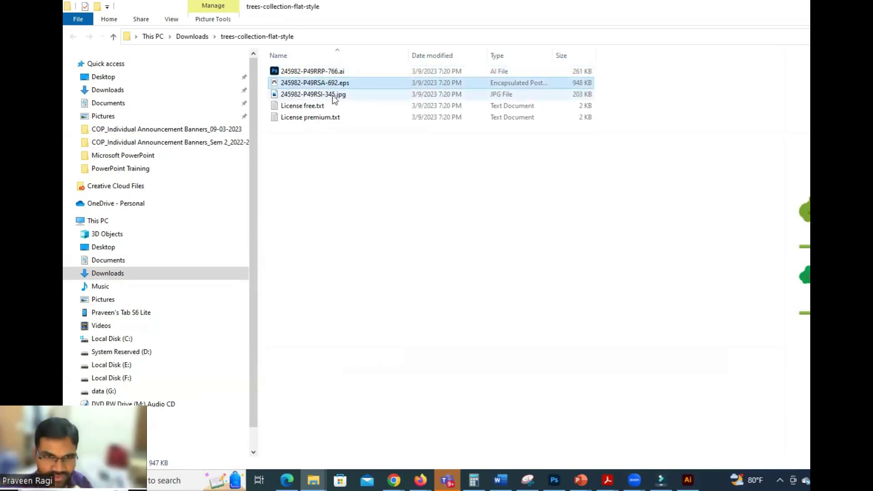
left_click(334, 96)
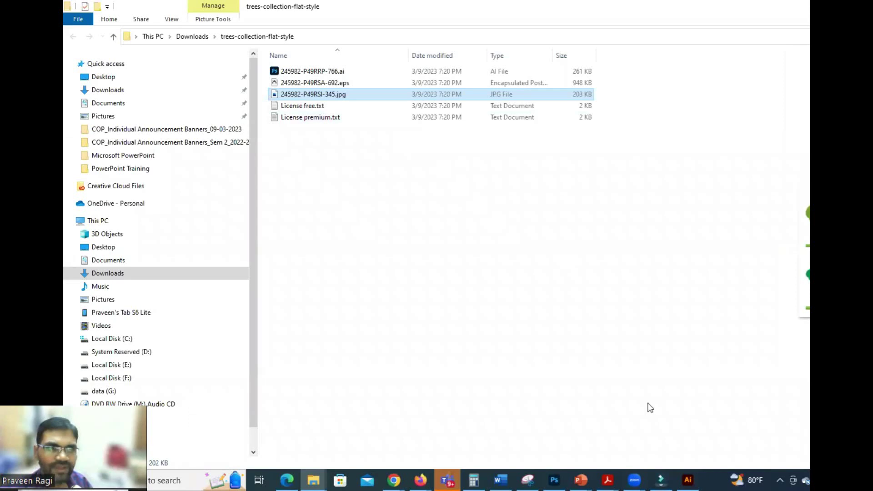
left_click(581, 480)
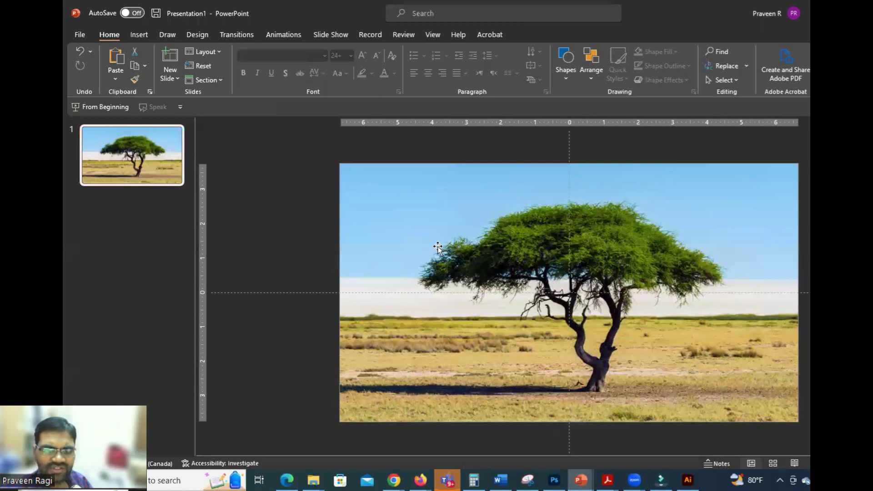
Step: Add a second slide and paste the flat-style trees picture onto its left half
key("ctrl+m")
key("ctrl+v")
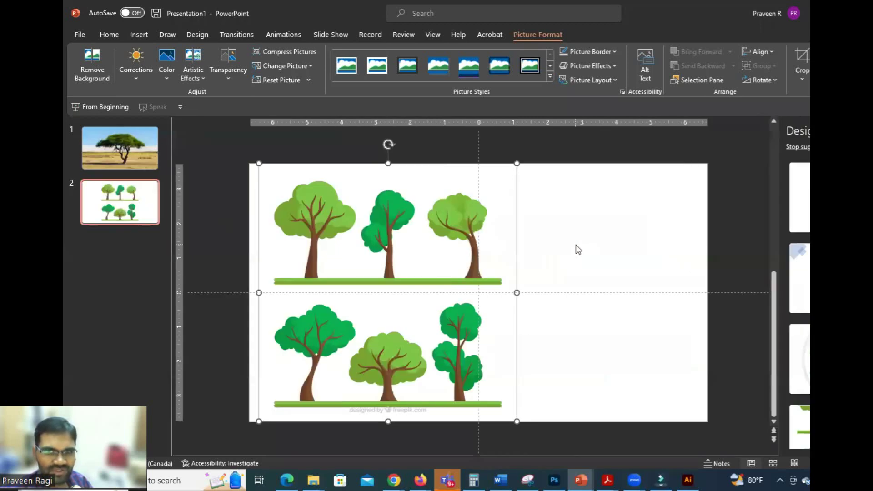
left_click(580, 253)
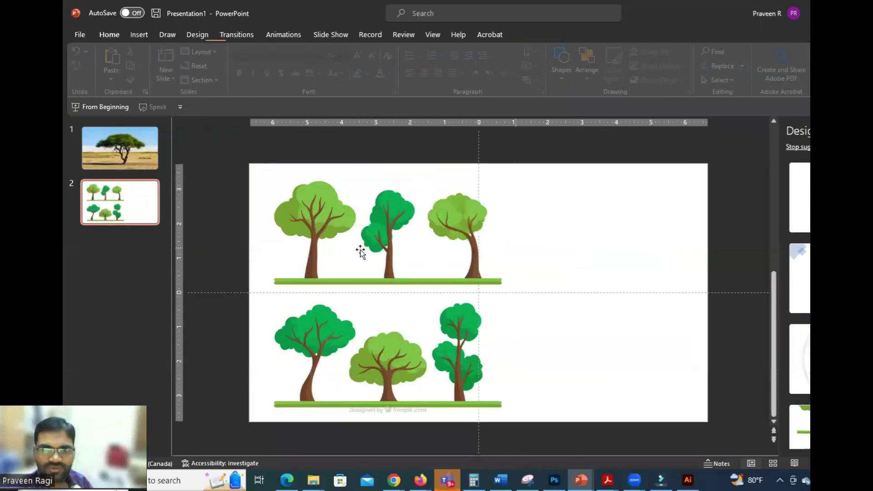
left_click_drag(442, 256, 437, 256)
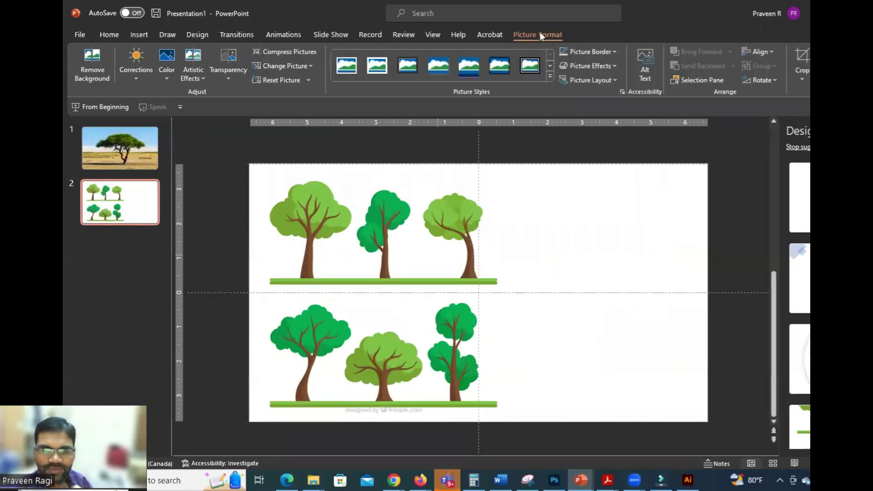
key("ctrl+z")
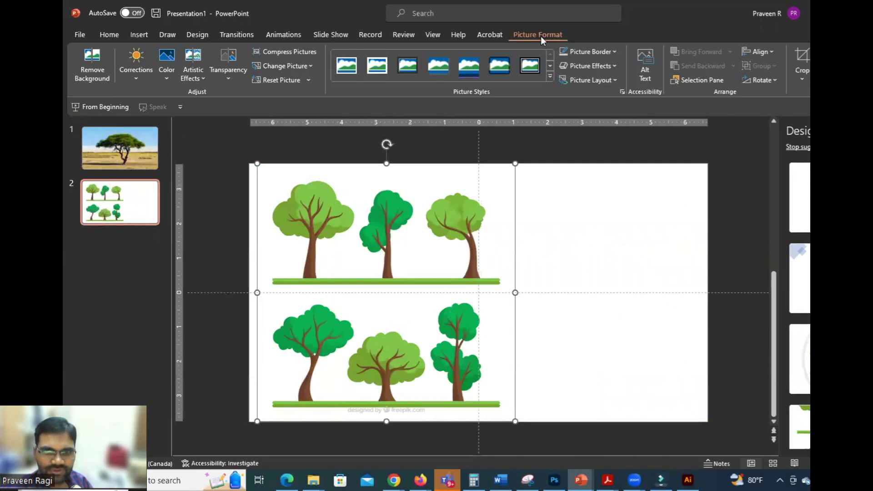
Step: Crop away the top row and right-side trees, leaving only the bottom-left green tree
left_click(800, 62)
left_click_drag(386, 165, 376, 294)
left_click_drag(514, 359, 427, 365)
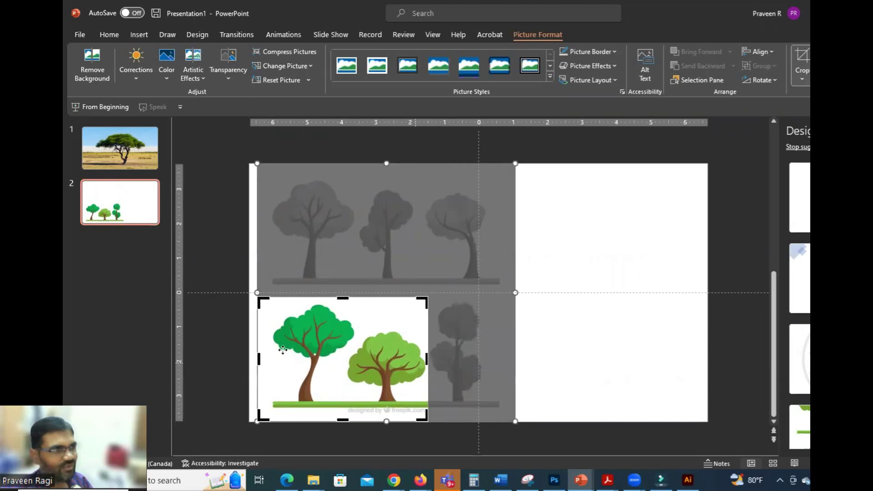
left_click_drag(258, 359, 344, 361)
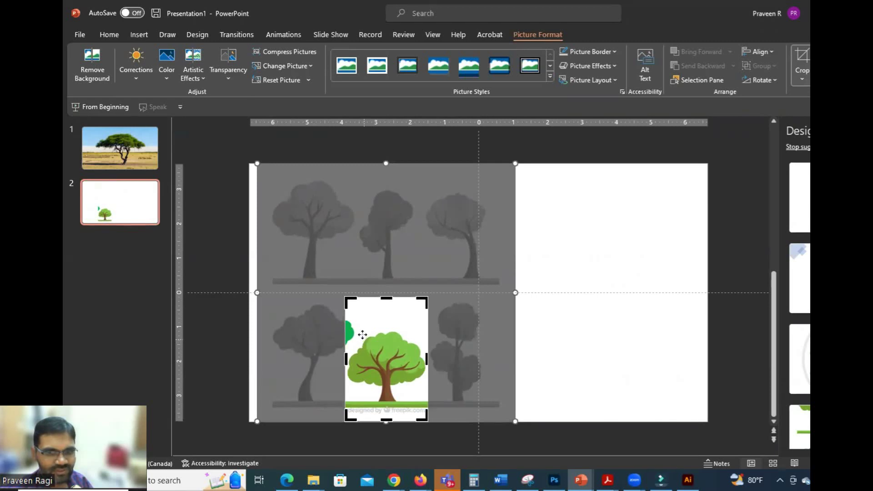
left_click_drag(345, 360, 266, 361)
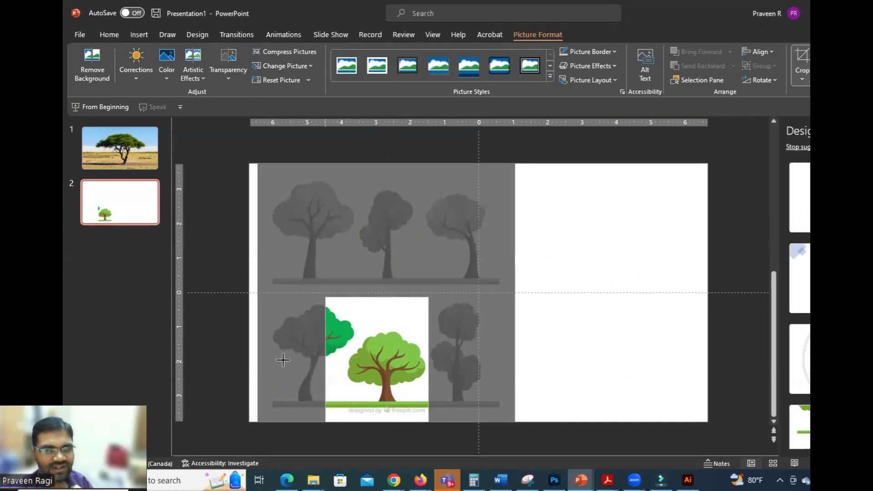
left_click_drag(428, 360, 355, 363)
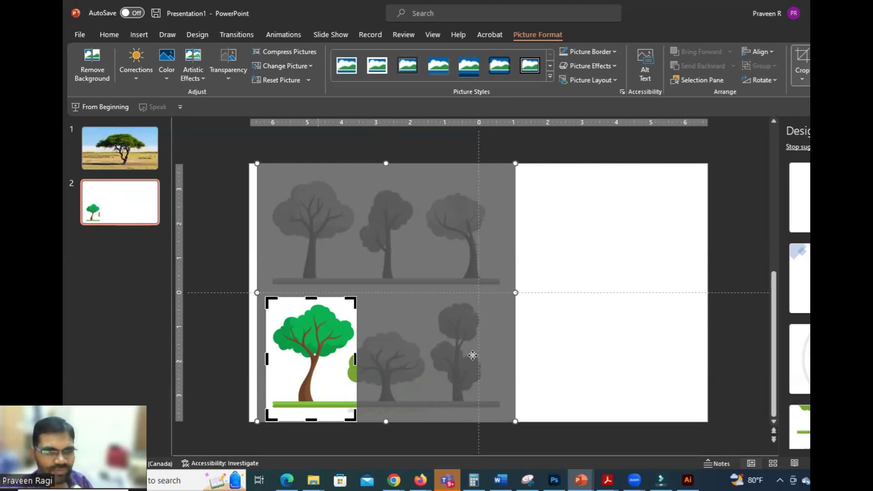
left_click(542, 365)
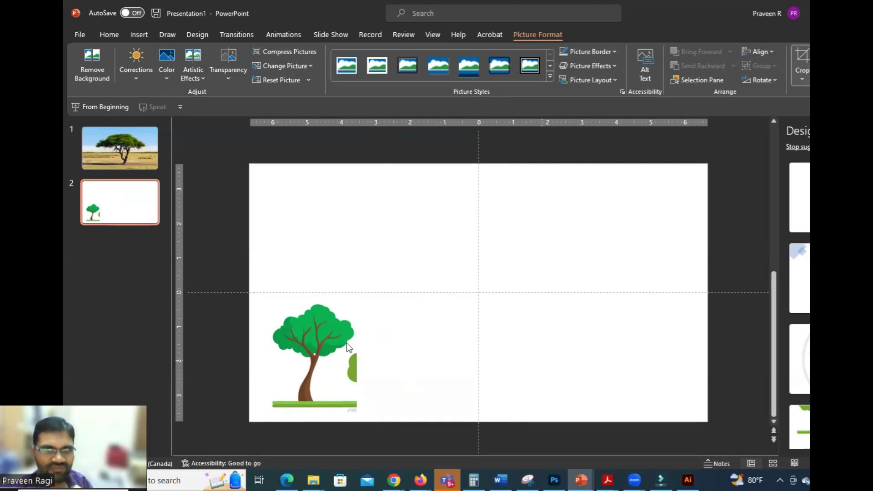
Step: Locate 245982-P49RSA-692.eps in the trees-collection-flat-style folder, then switch windows to Illustrator
left_click(350, 367)
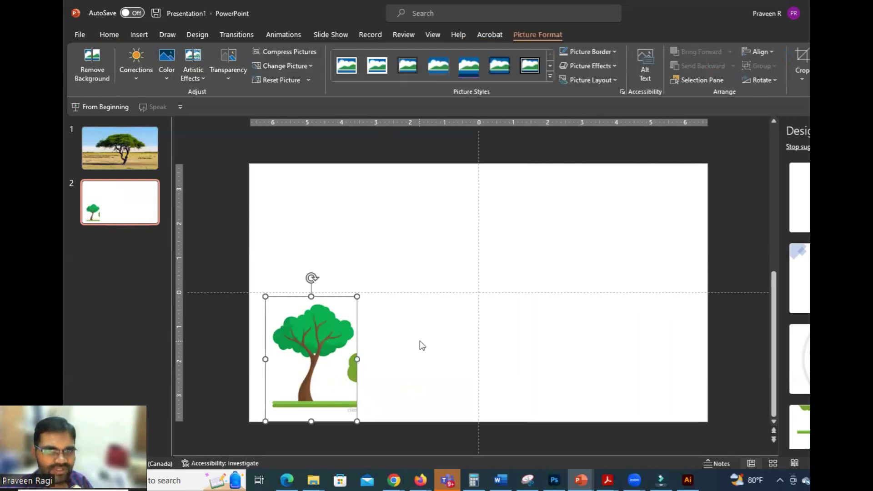
key("alt+Tab")
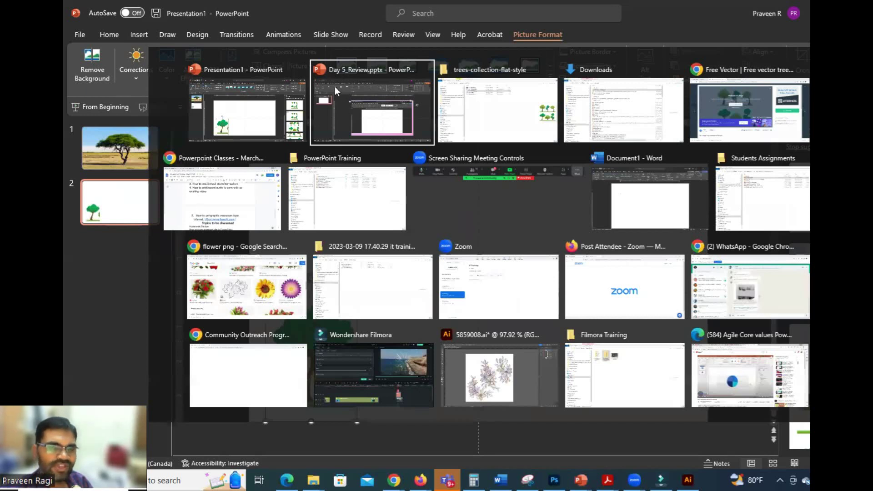
key("Tab")
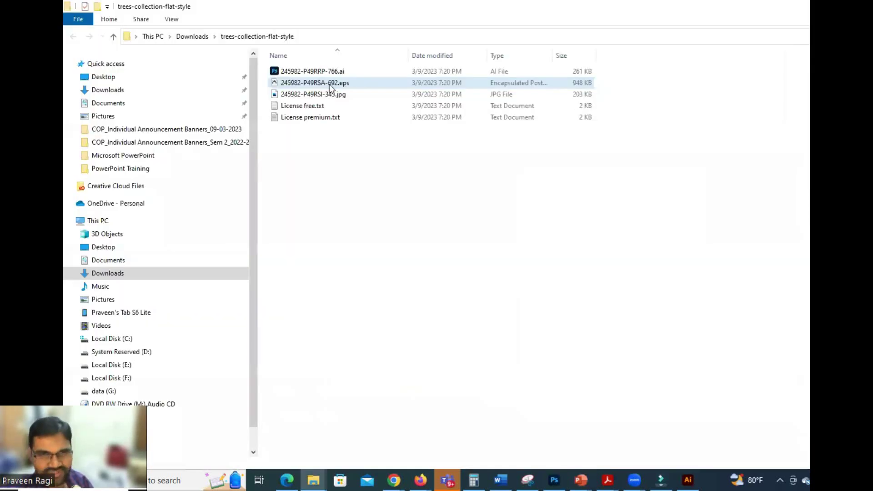
left_click(330, 86)
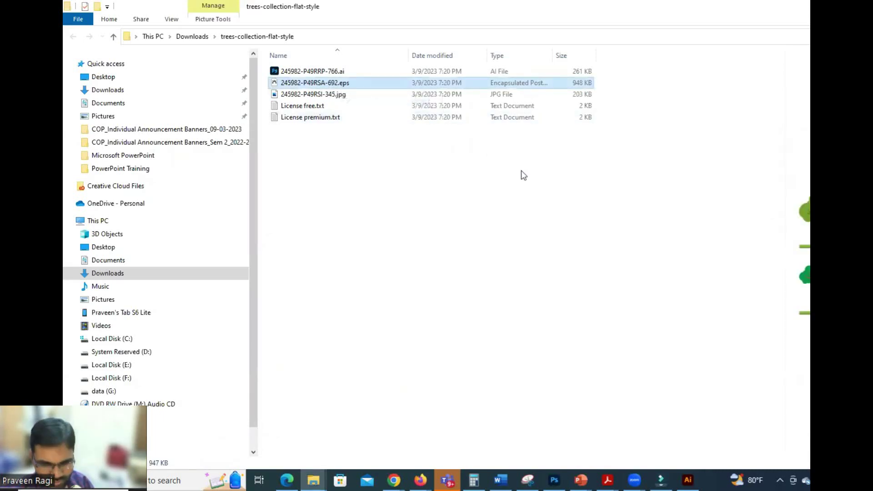
key("alt+Tab")
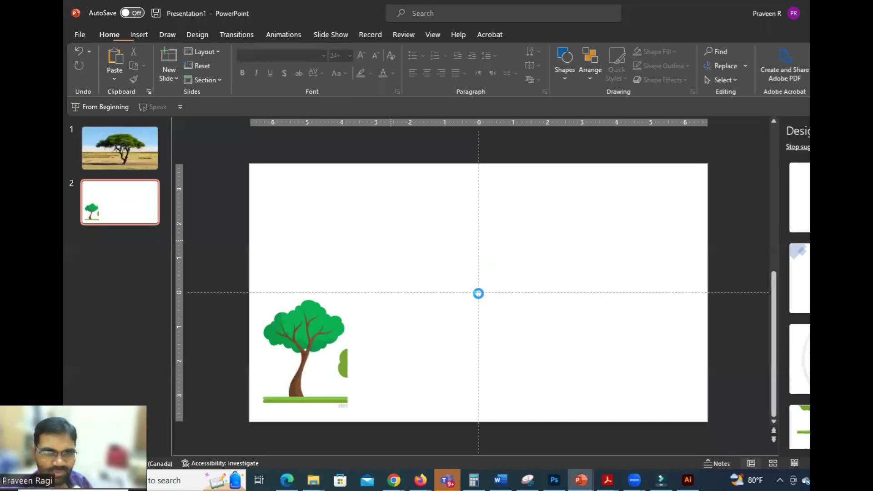
key("alt+Tab")
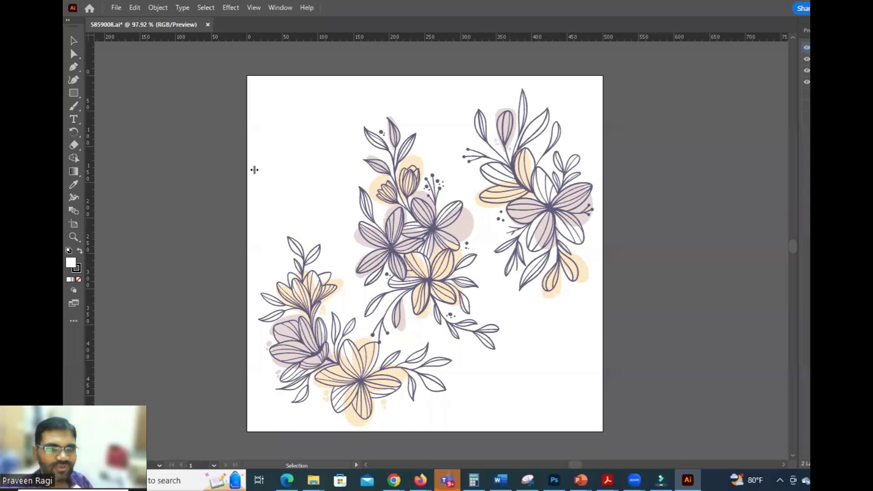
Step: Switch from Illustrator's floral artwork back to the PowerPoint presentation
key("alt+Tab")
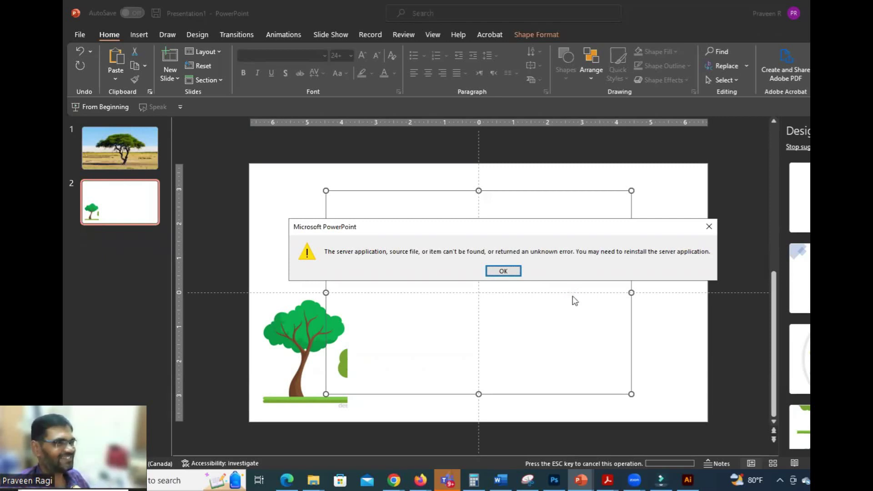
Step: Dismiss the server-application error, view slide 1, and scroll back down to slide 2
key("Return")
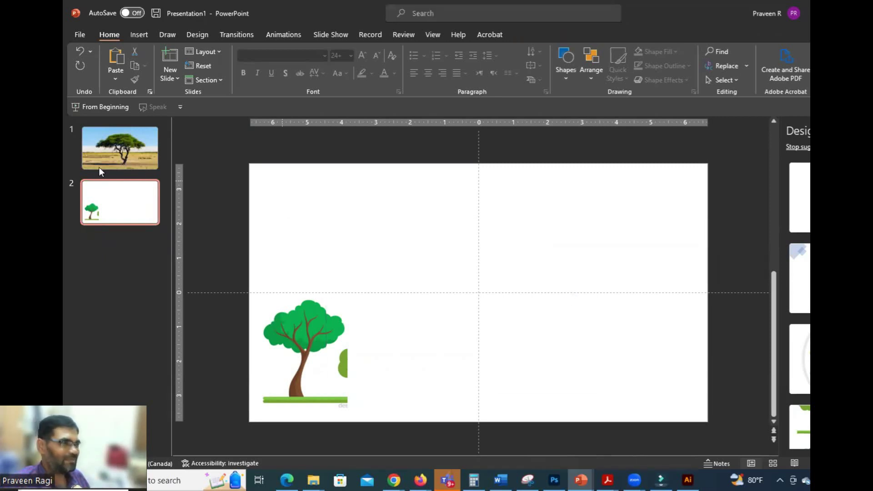
left_click(99, 166)
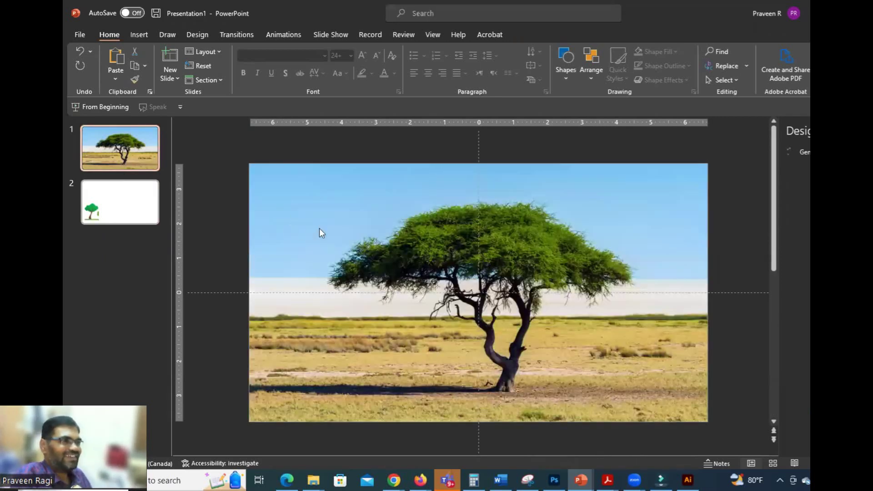
scroll(272, 225, "down", 1)
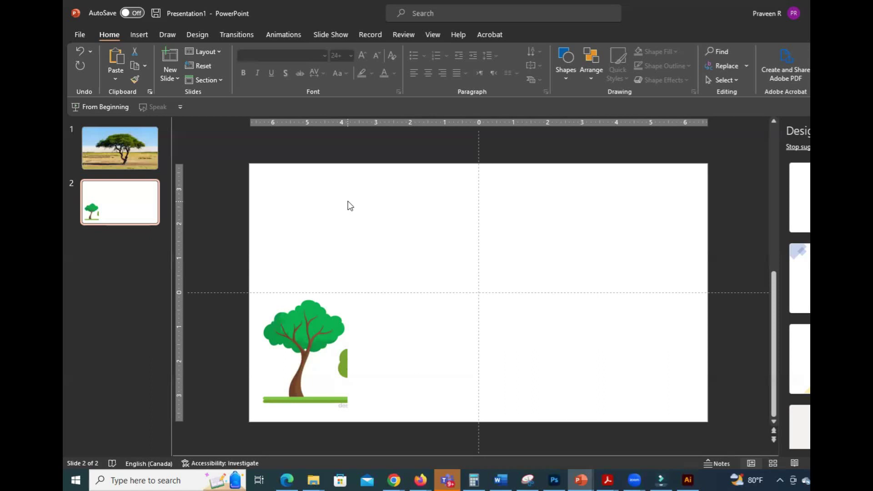
Step: Nudge the cropped green tree on slide 2 slightly up and right, then deselect it
left_click(314, 329)
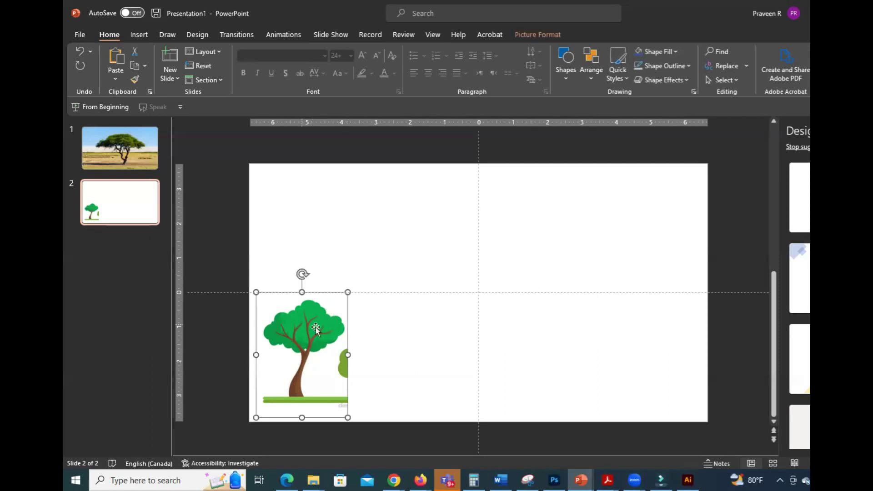
key("ctrl+z")
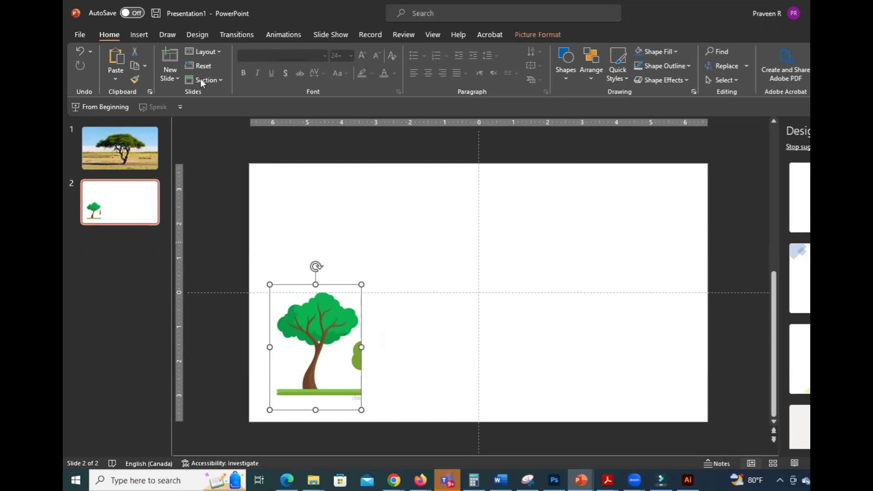
key("Escape")
left_click(141, 35)
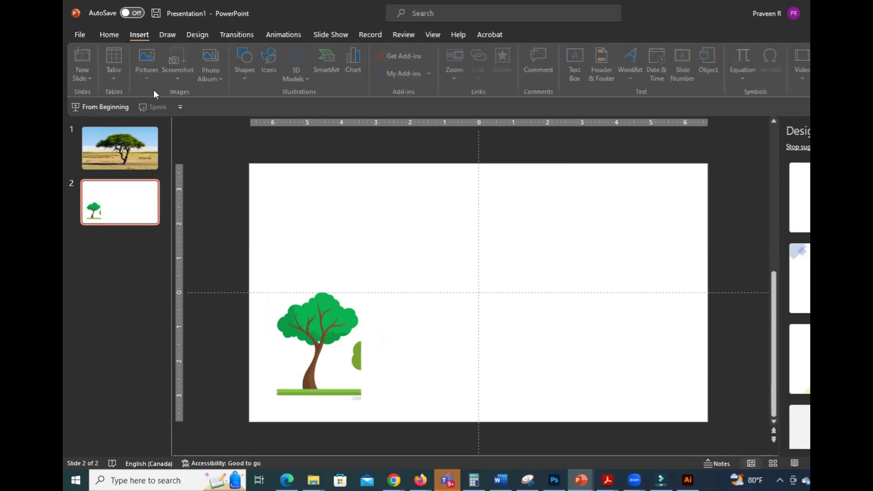
left_click(146, 66)
left_click(184, 123)
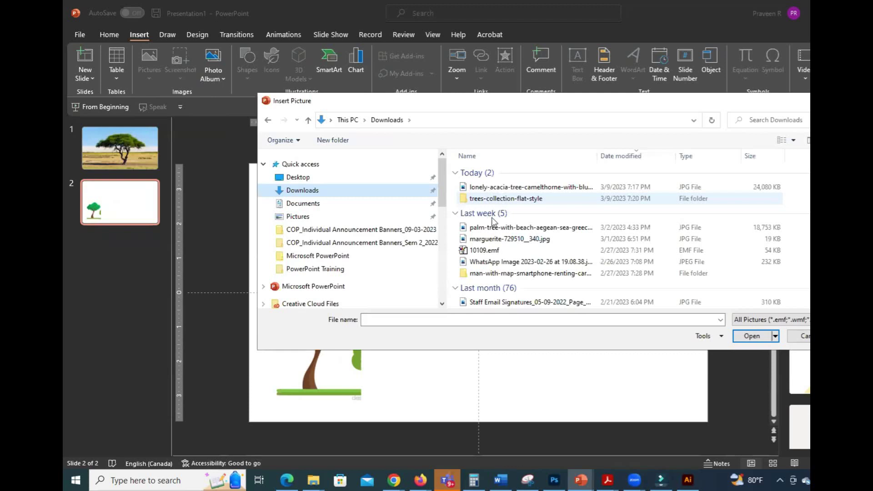
left_click(749, 319)
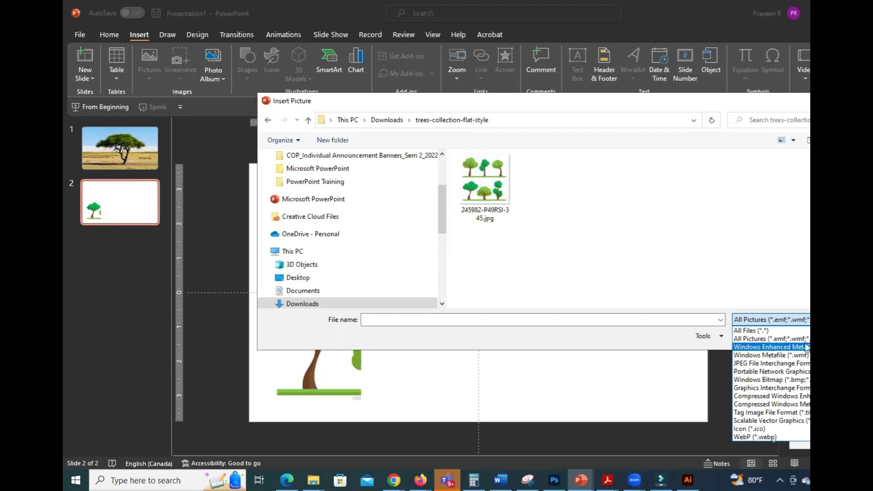
left_click(610, 371)
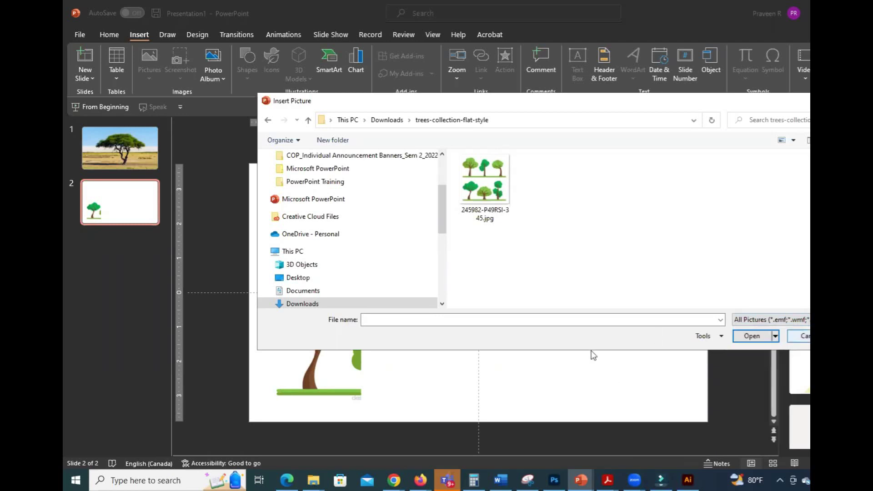
key("Escape")
left_click(340, 339)
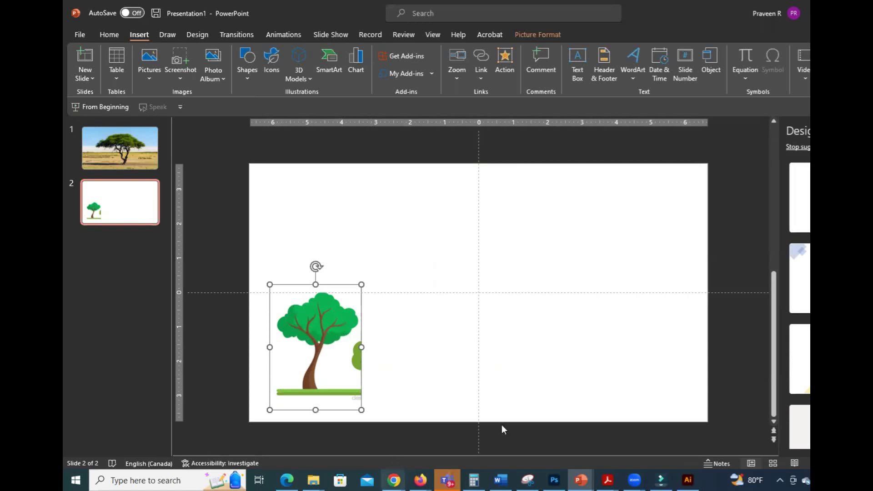
Step: Bring a Chrome window forward, load google.co.in, and search for cloudconvert.com
left_click(394, 480)
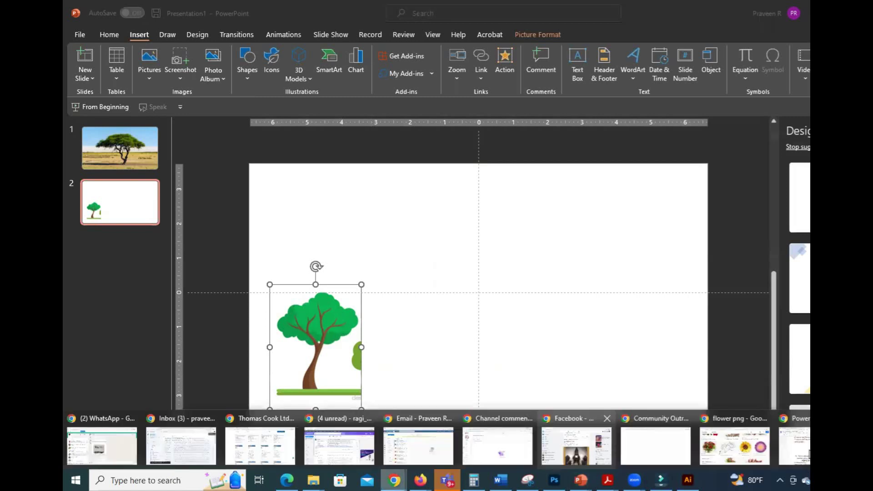
left_click(808, 453)
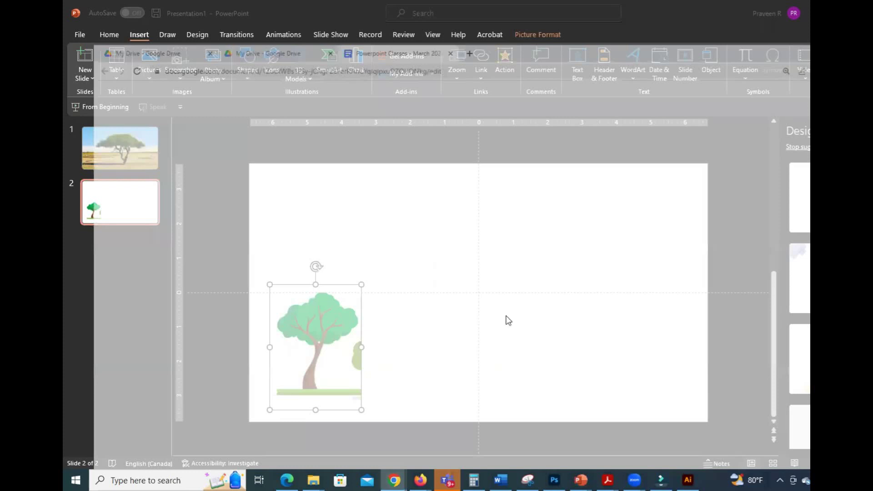
type("صص")
key("super+space")
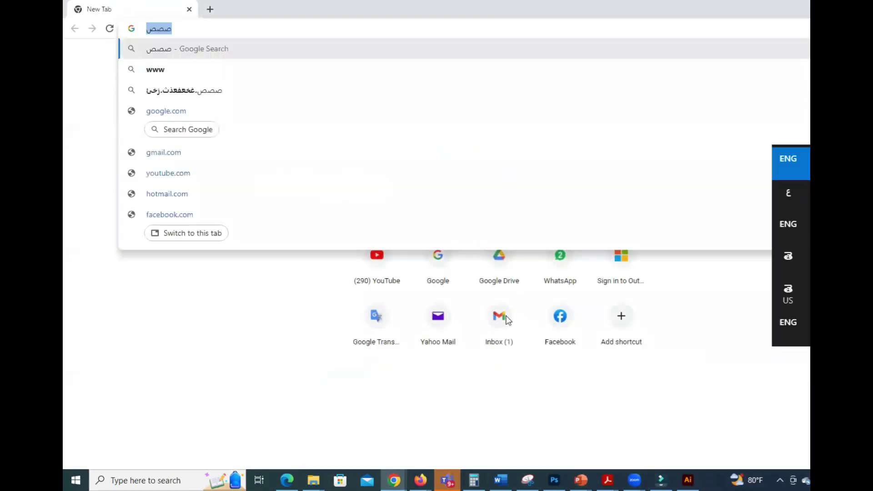
type("www.google.co.in")
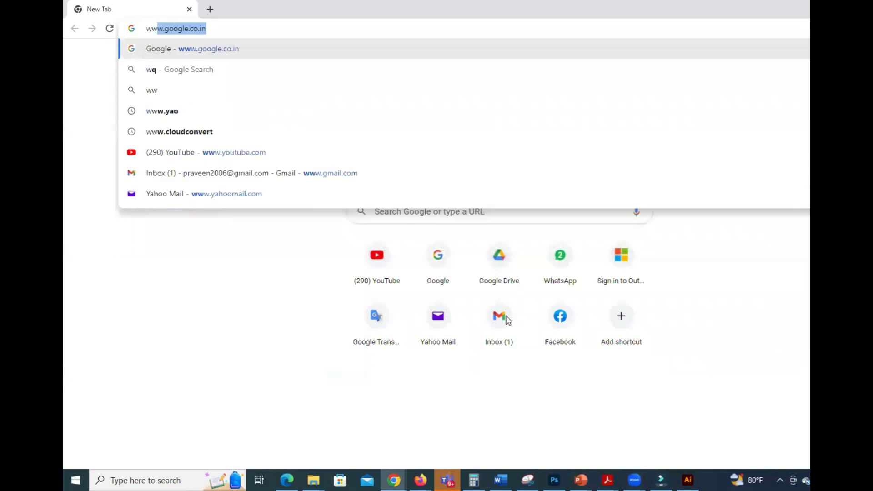
key("Return")
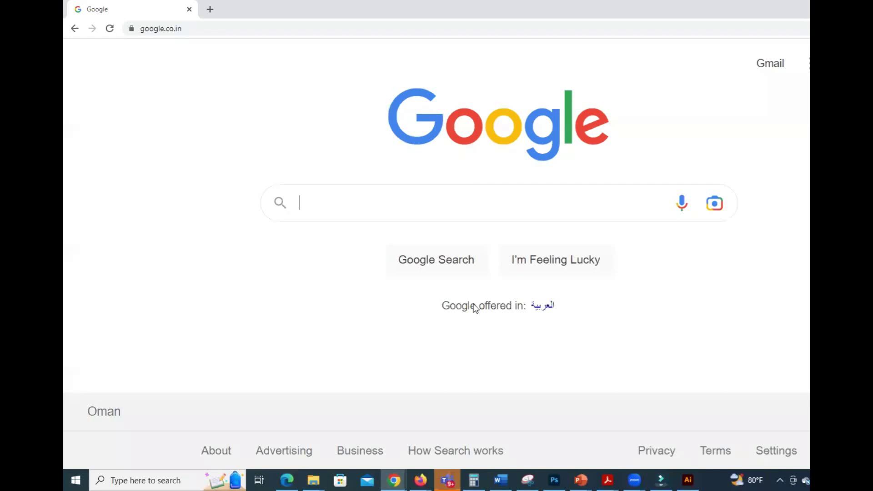
type("c")
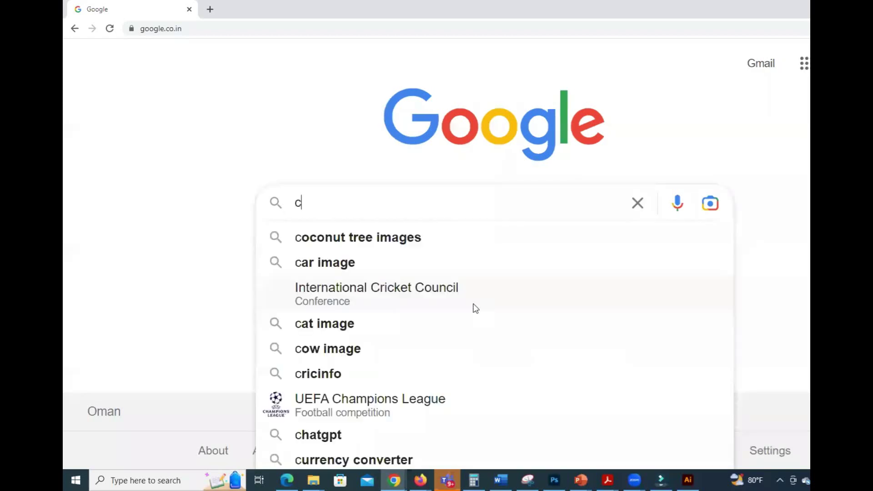
type("loudconvert.co")
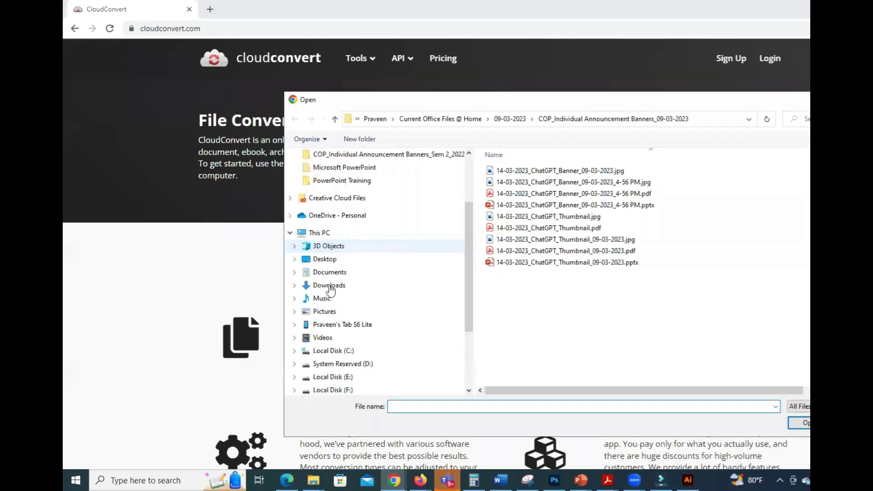
Step: Choose EMF as the output format for 245982-P49RSA-692.eps and start the conversion
left_click(330, 286)
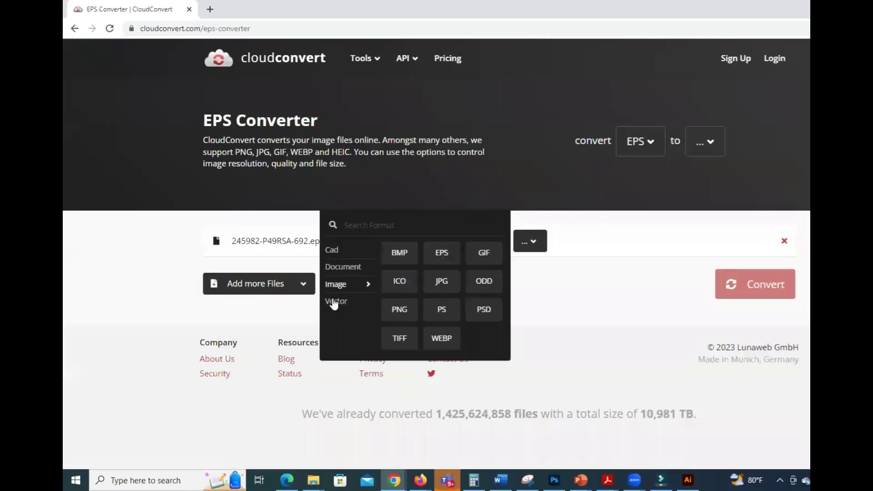
left_click(333, 302)
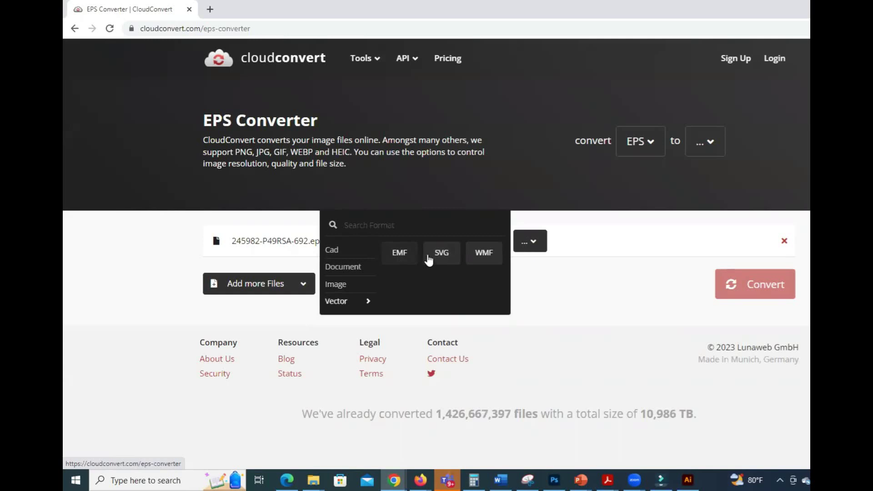
left_click(406, 255)
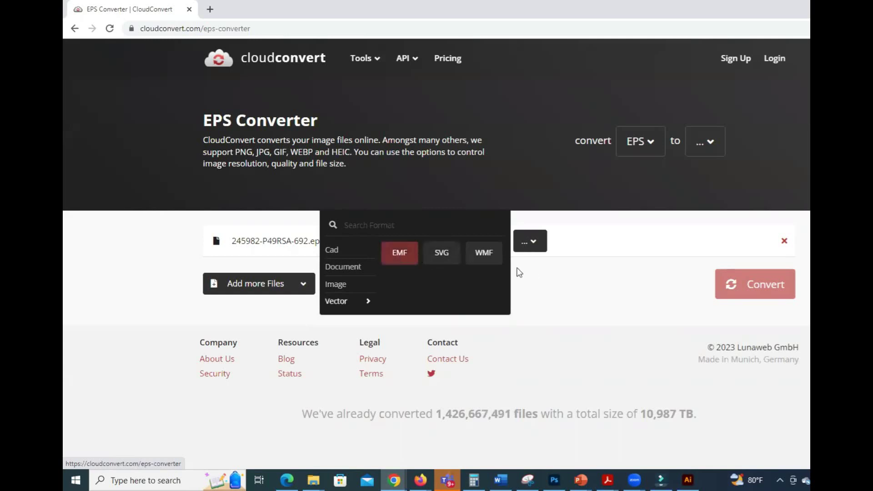
left_click(753, 289)
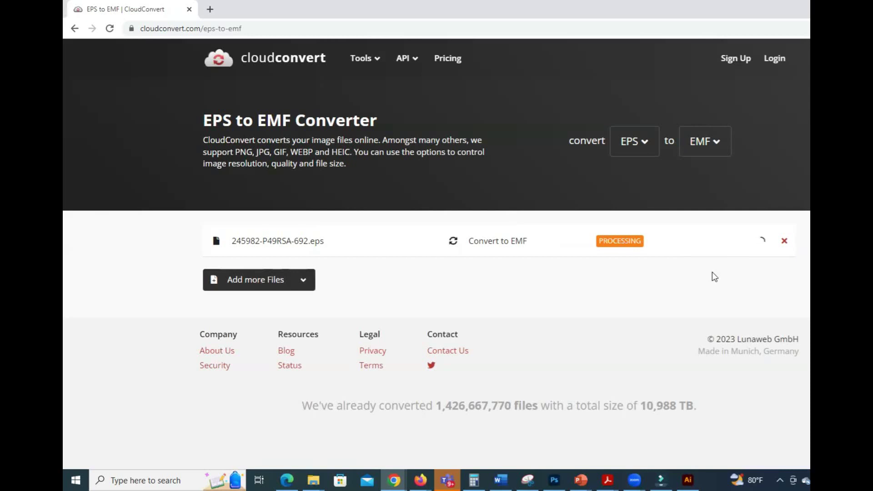
Step: Download the converted EMF file and show it in the Downloads folder
left_click(719, 241)
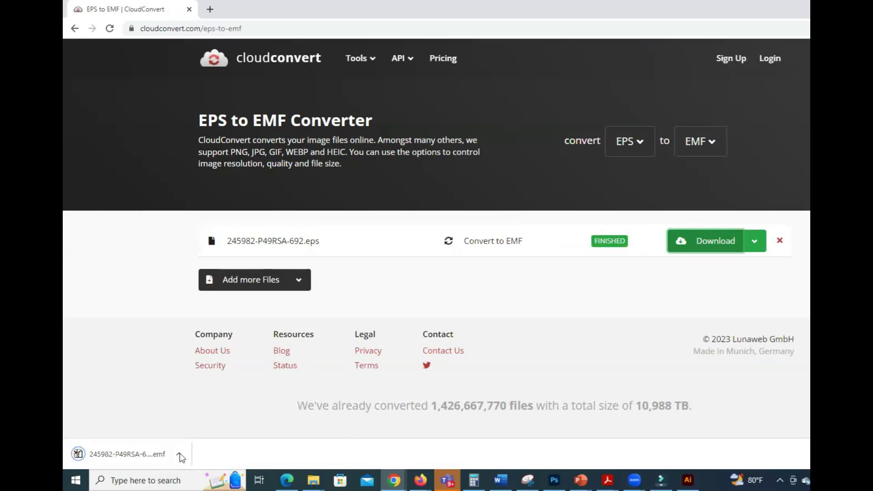
left_click(179, 453)
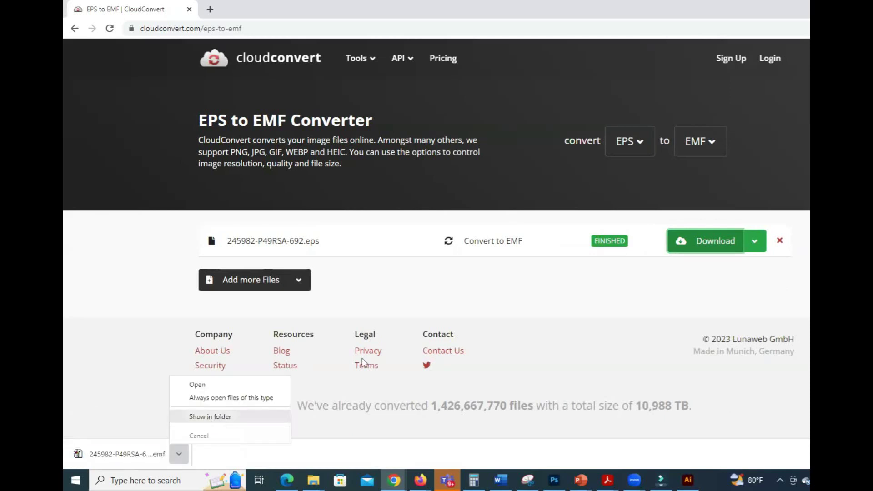
left_click(207, 416)
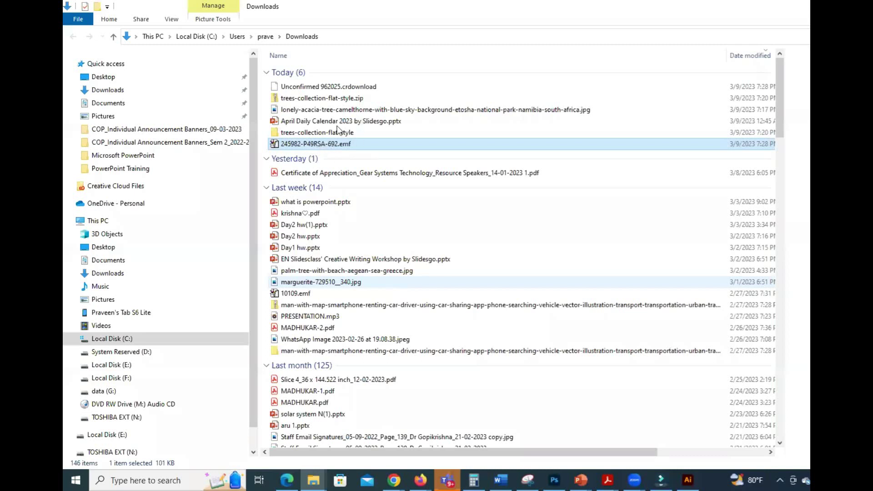
Step: Move the .emf file into trees-collection-flat-style, confirm it there, and return to PowerPoint
left_click_drag(336, 144, 337, 132)
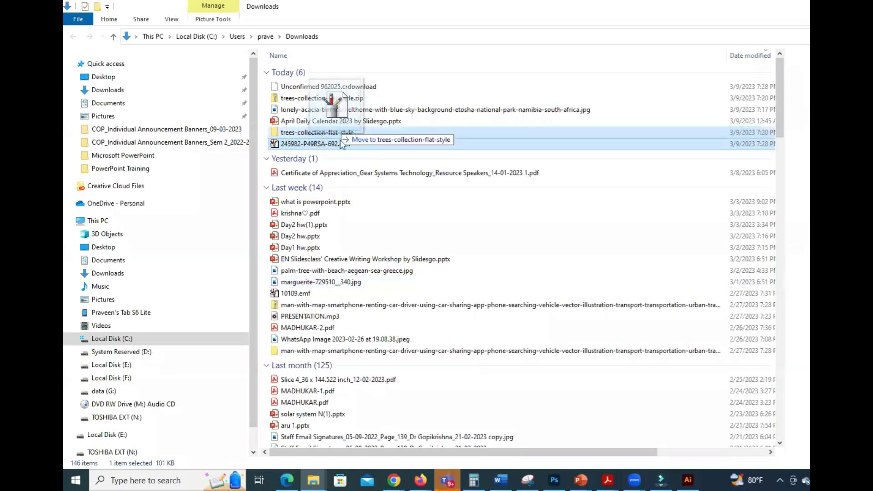
double_click(318, 132)
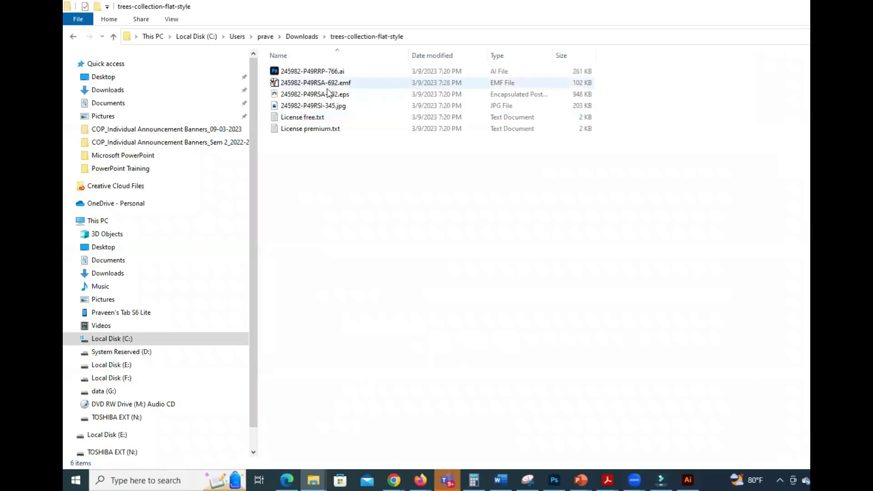
left_click(325, 96)
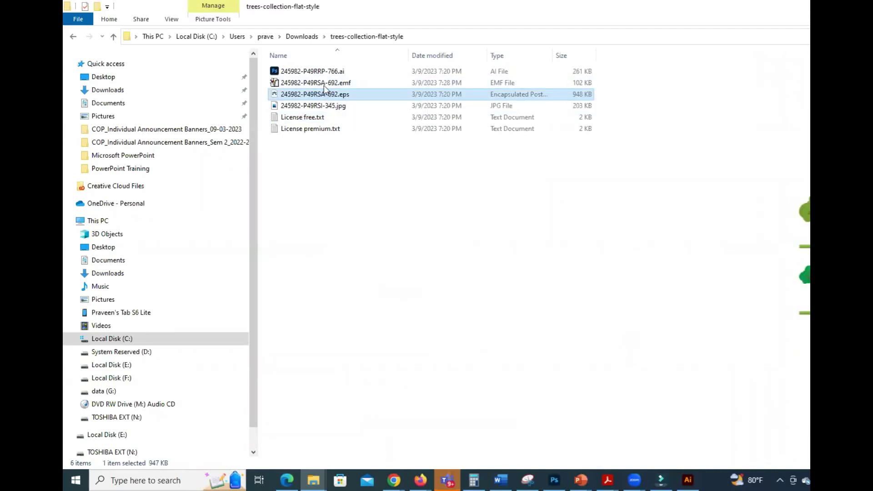
left_click(324, 83)
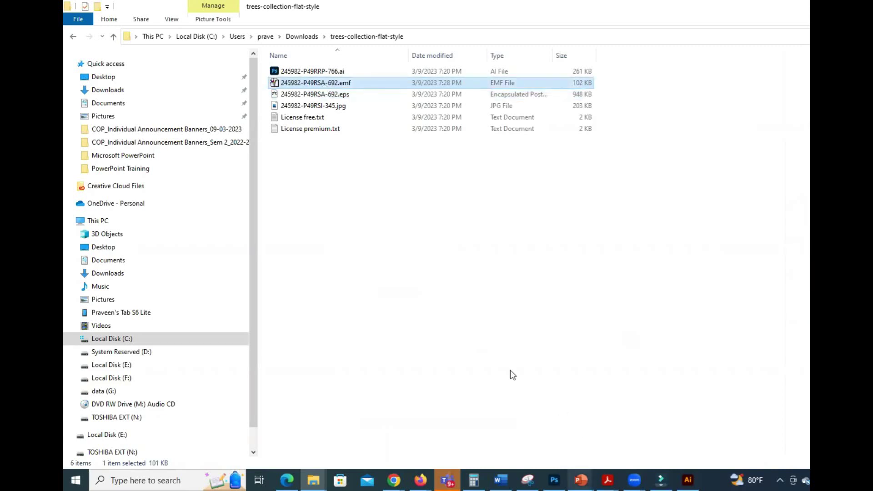
left_click(517, 438)
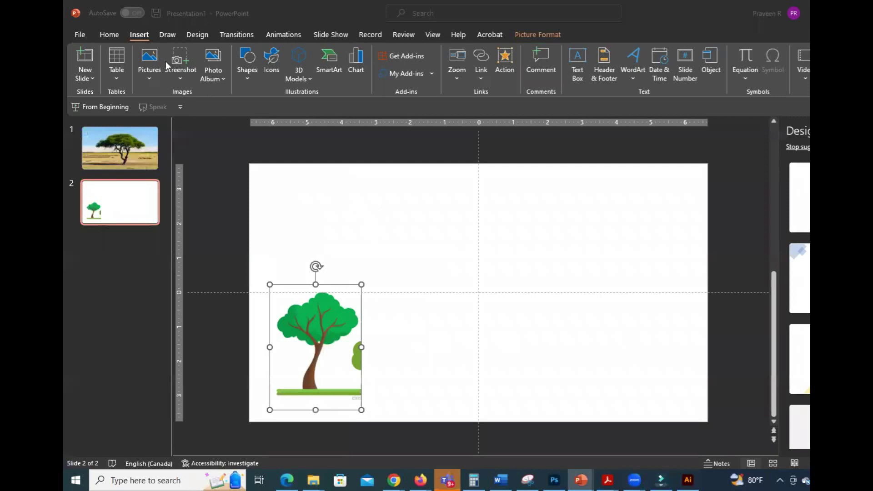
Step: Insert 245982-P49RSA-692.emf from this device onto slide 2 and drag it to the right half
left_click(148, 77)
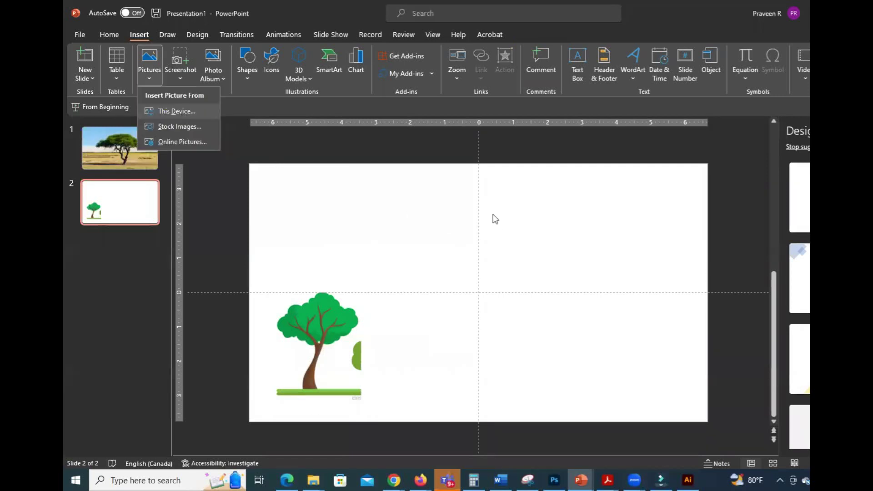
key("Return")
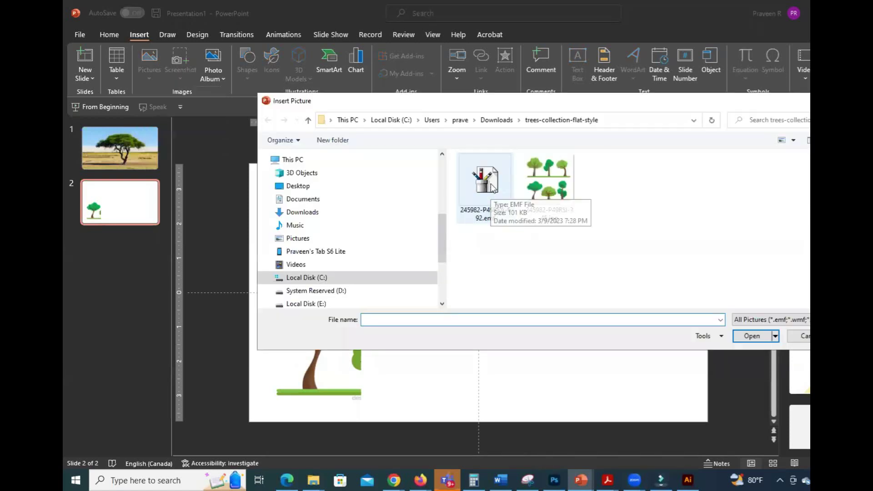
left_click(487, 182)
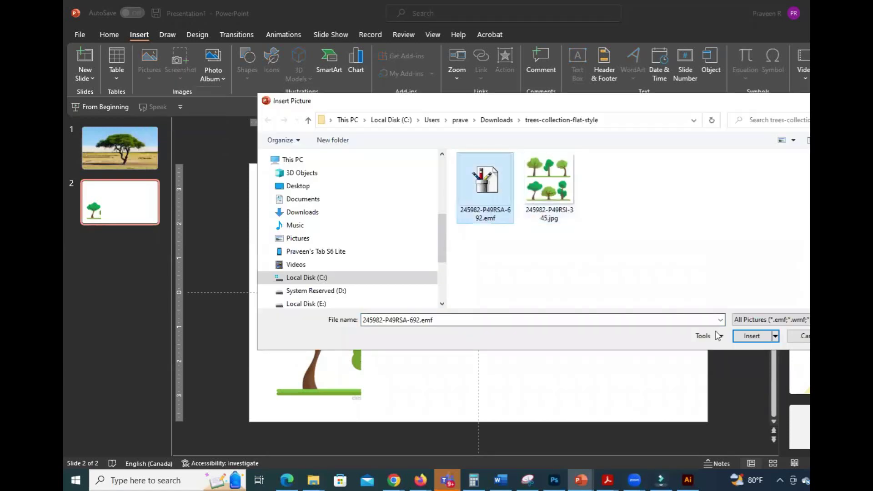
left_click(746, 338)
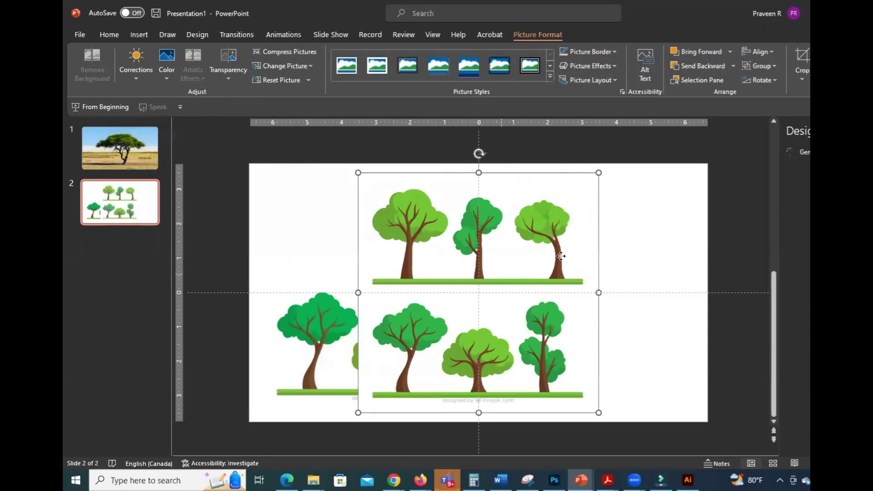
left_click_drag(561, 289, 623, 285)
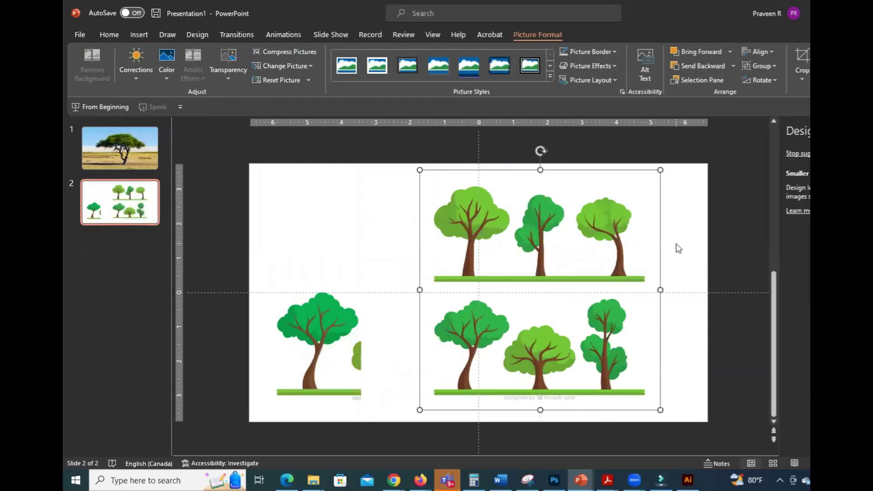
left_click(325, 315)
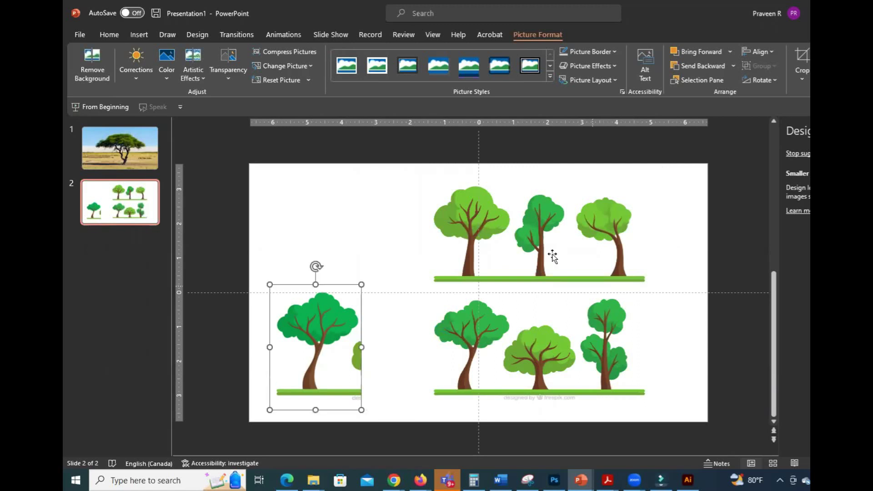
left_click(545, 290)
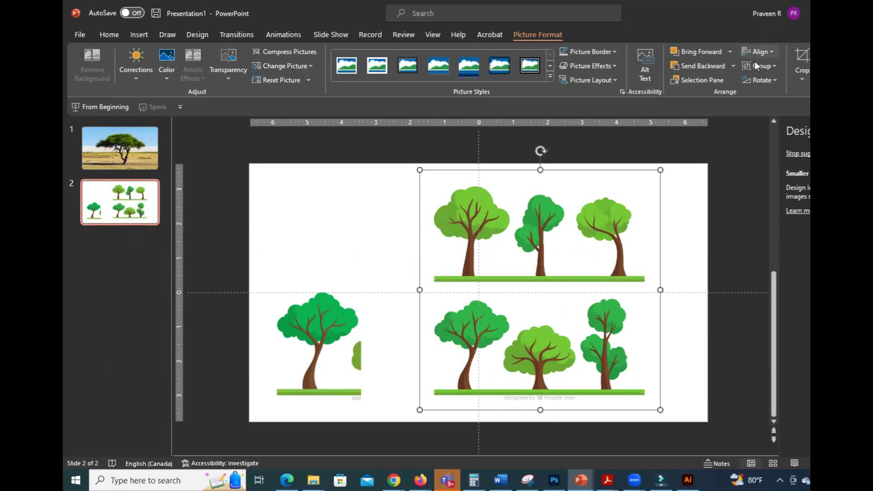
Step: Ungroup the EMF trees picture into a drawing object, then into separate tree shapes
left_click(774, 67)
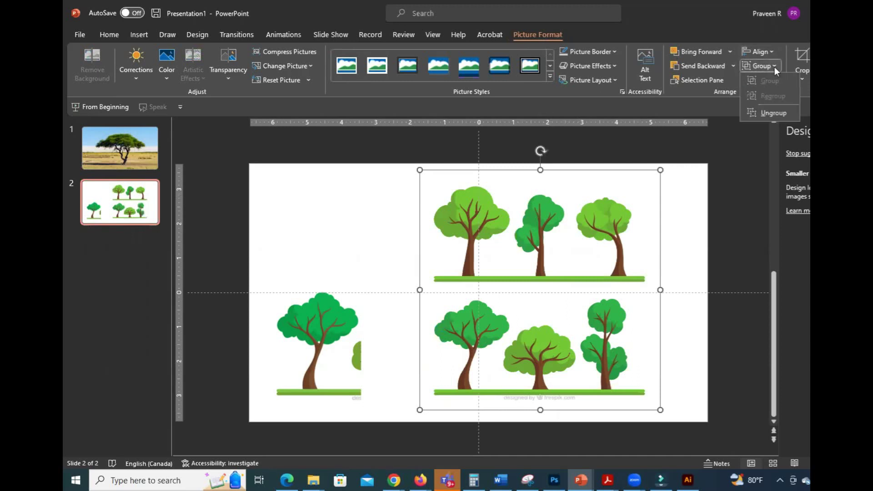
left_click(766, 112)
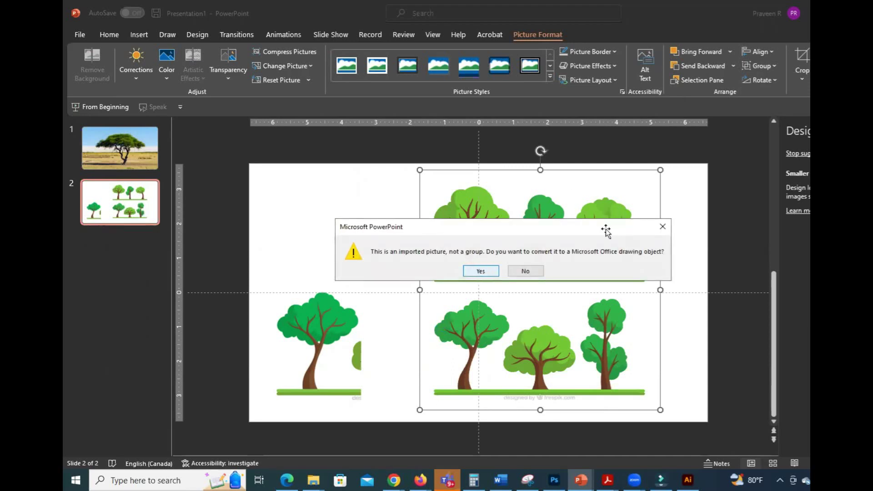
key("Return")
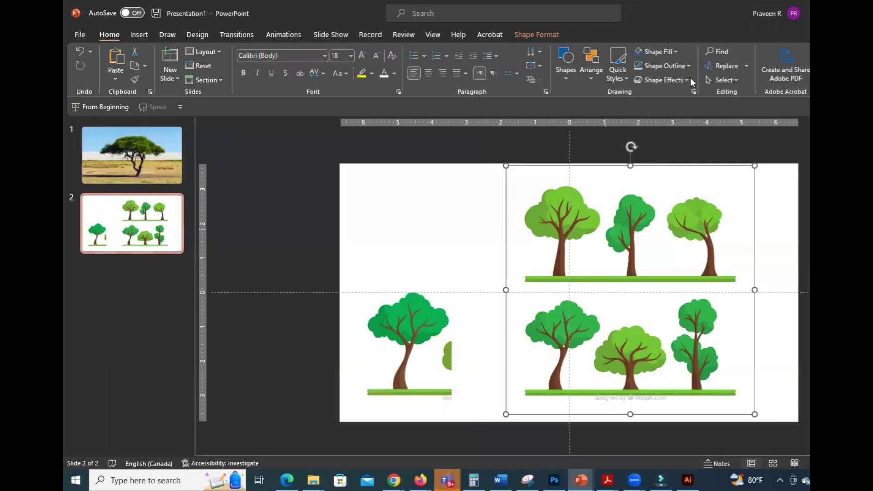
left_click(527, 35)
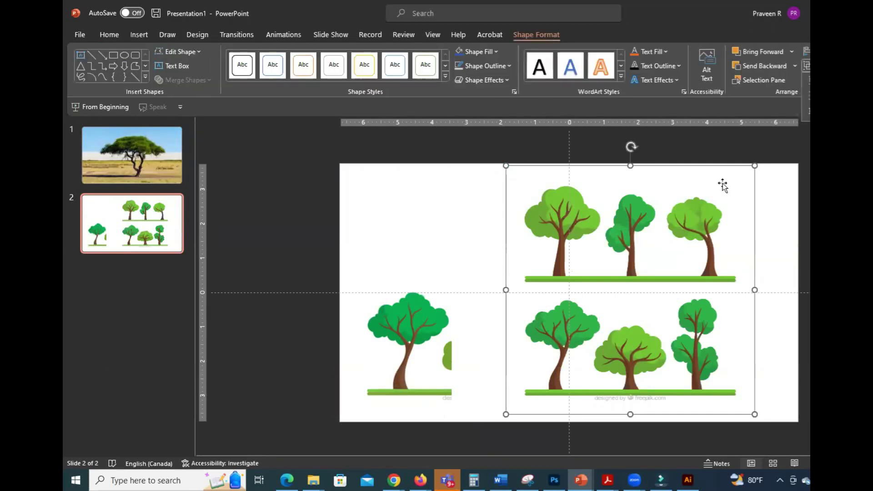
key("ctrl+shift+g")
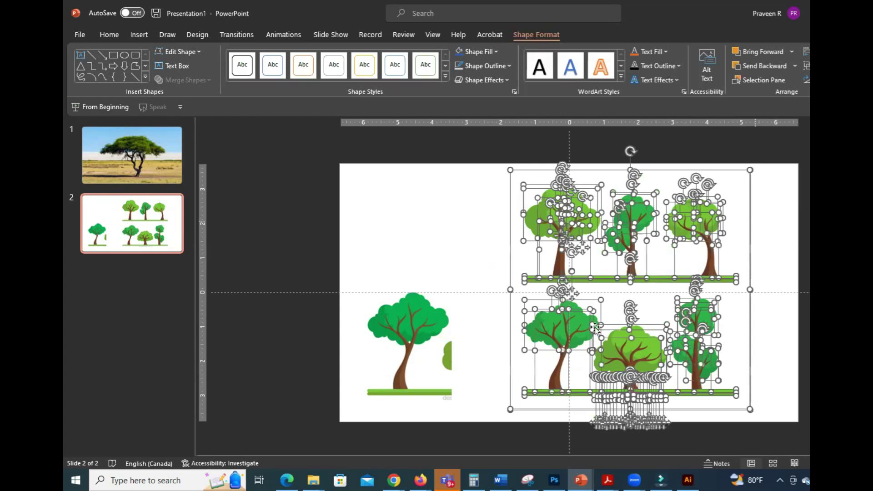
left_click(637, 338)
left_click_drag(636, 339, 585, 289)
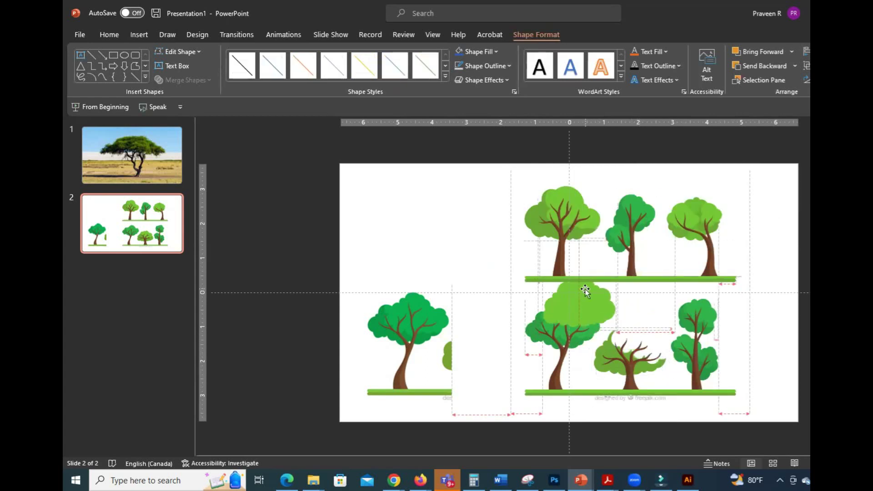
key("ctrl+z")
Step: With the whole slide in view, marquee-select the top row of trees
scroll(745, 384, "up", 3, "ctrl")
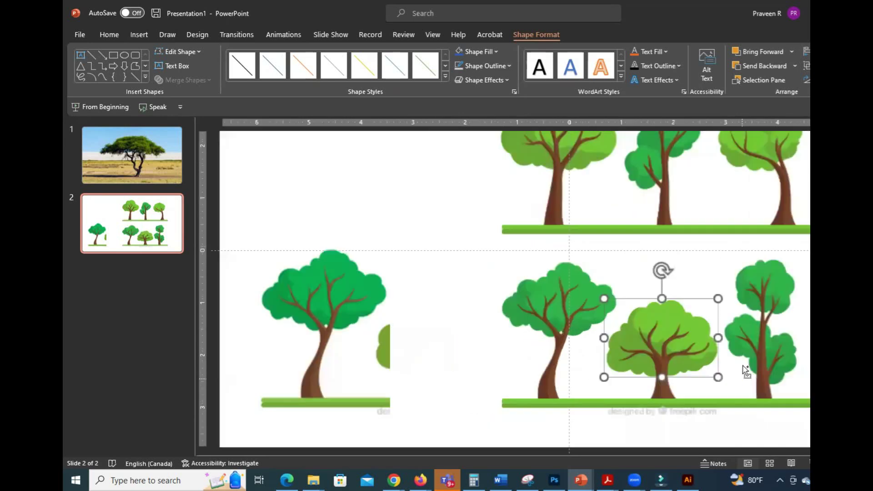
scroll(576, 328, "up", 3, "ctrl")
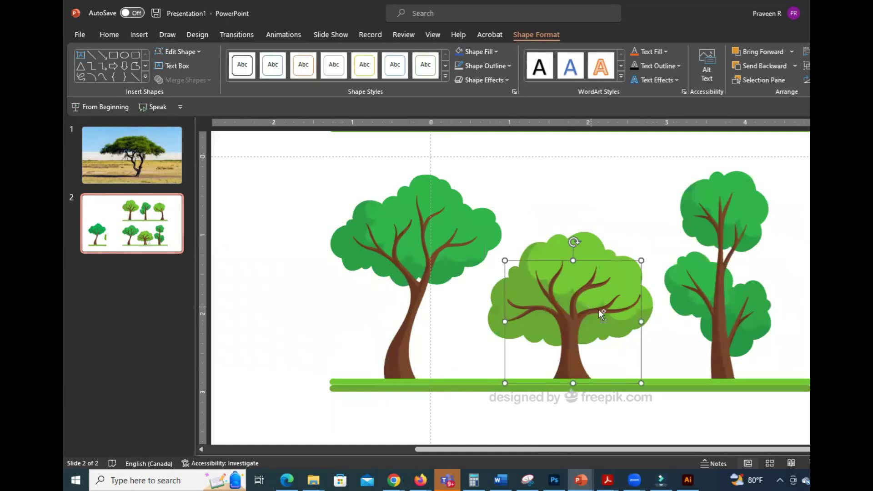
scroll(636, 324, "down", 3, "ctrl")
scroll(636, 322, "down", 2, "ctrl")
left_click(742, 323)
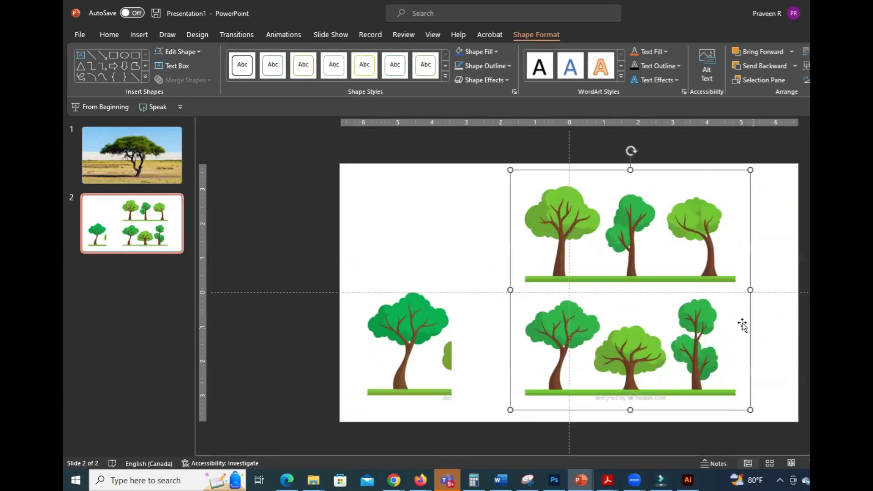
mouse_move(463, 169)
left_mouse_down()
mouse_move(790, 292)
mouse_move(666, 413)
left_mouse_up()
Step: Delete the top row, the right-hand tree and the middle tree, leaving one tree
key("Delete")
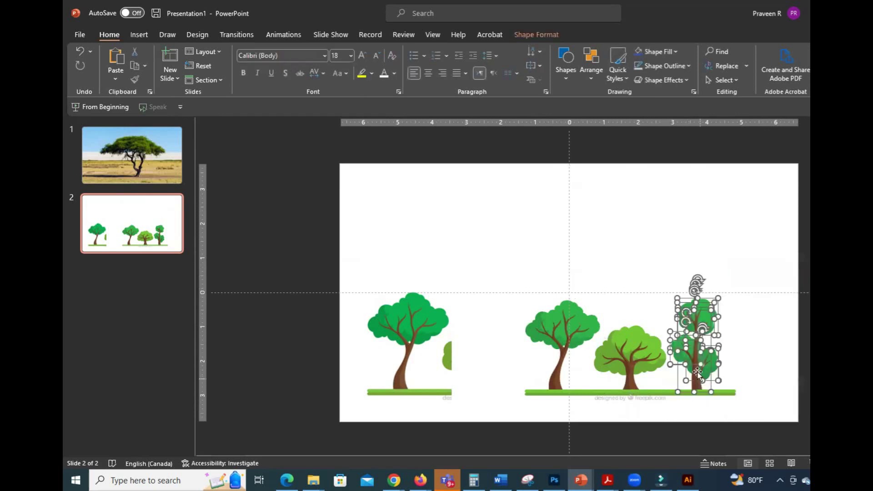
key("Delete")
left_click_drag(488, 275, 610, 411)
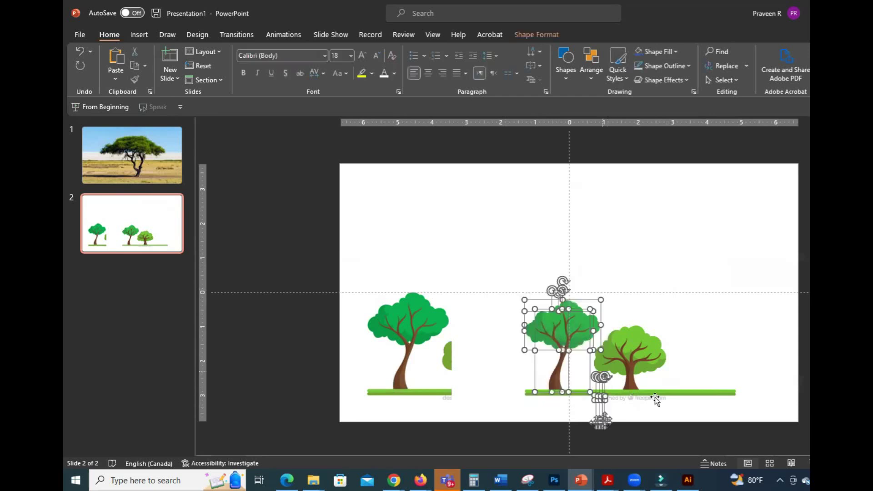
key("Delete")
left_click(634, 400)
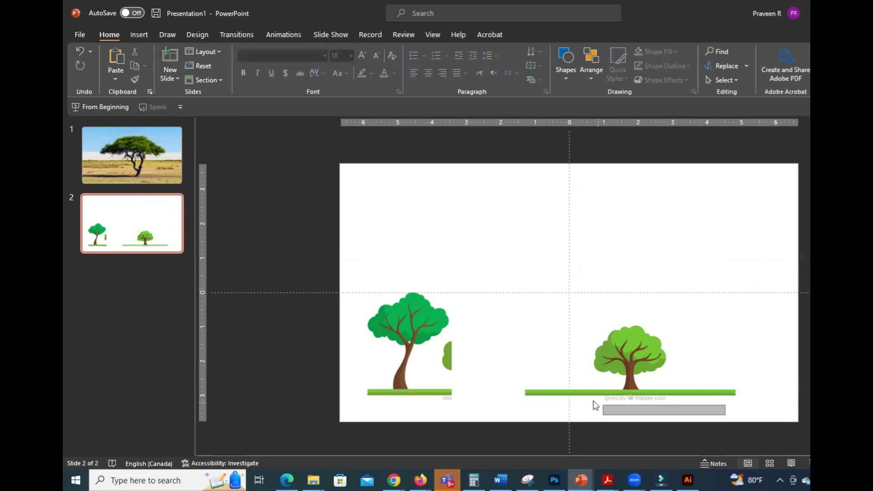
Step: Delete the watermark text and move the cropped tree picture up toward the top-left
left_click_drag(726, 419, 590, 393)
key("Delete")
left_click(773, 413)
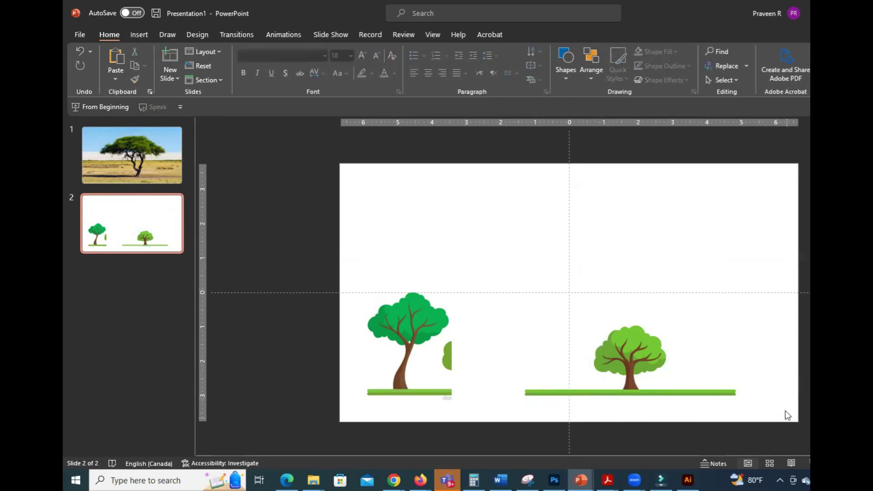
left_click_drag(304, 245, 471, 401)
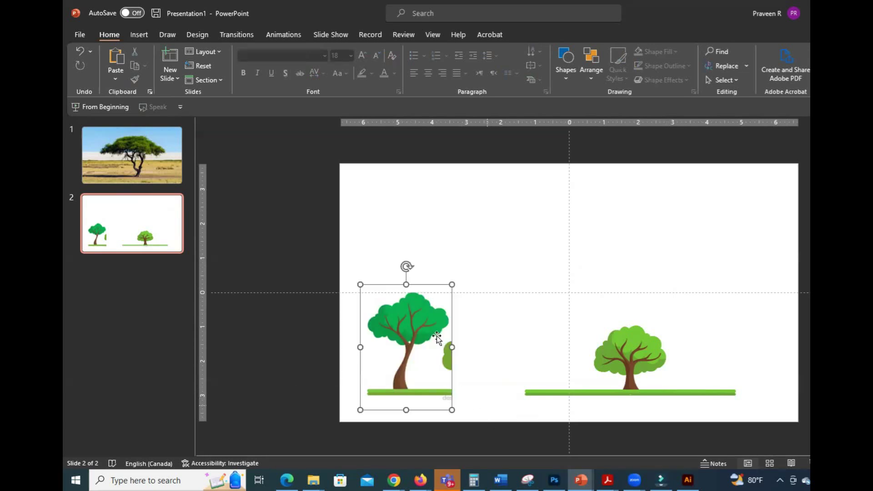
mouse_move(391, 303)
left_mouse_down()
mouse_move(416, 204)
mouse_move(388, 188)
left_mouse_up()
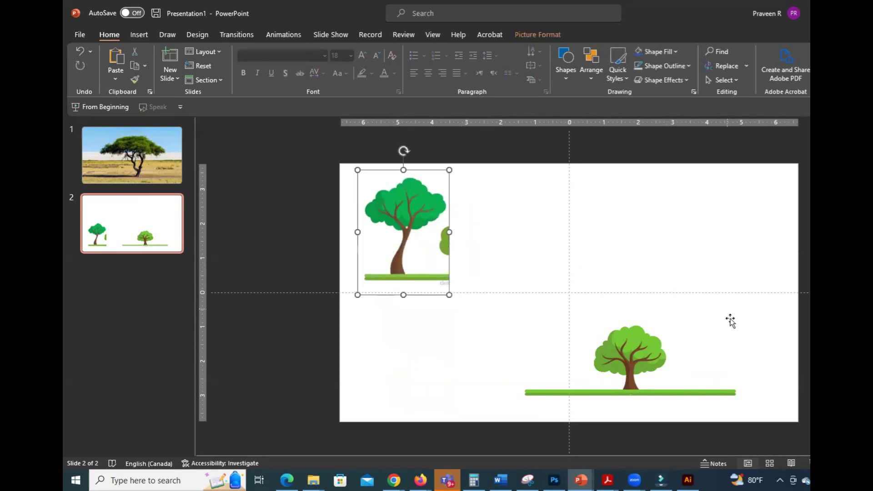
Step: Move the remaining tree and grass to the bottom-left and group them with Ctrl+G
left_click(804, 327)
left_click_drag(808, 298, 479, 424)
mouse_move(637, 352)
left_mouse_down()
mouse_move(471, 356)
mouse_move(450, 380)
left_mouse_up()
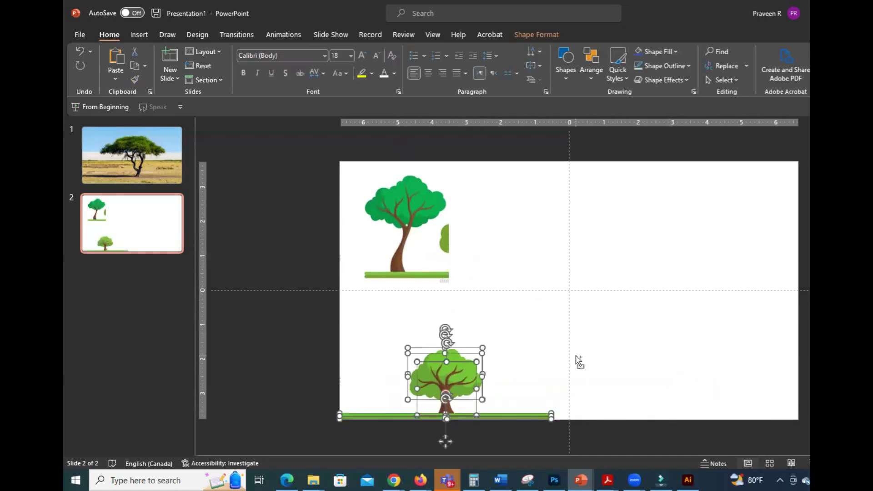
key("ctrl+g")
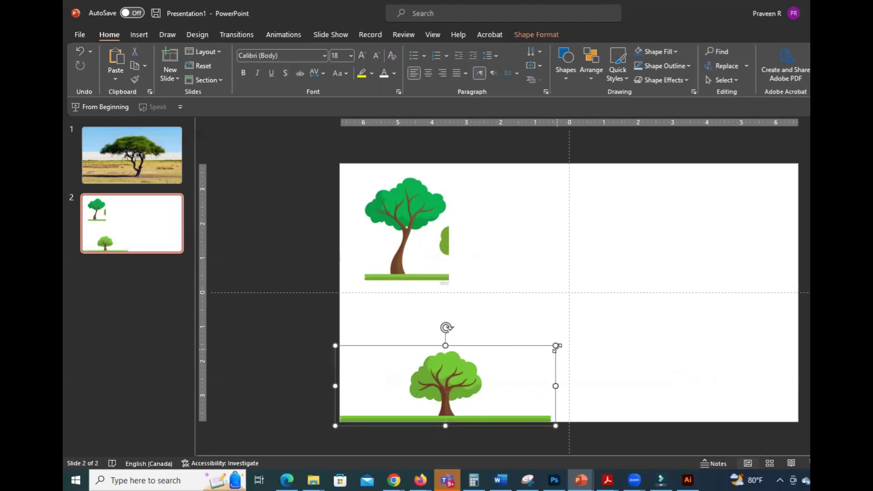
Step: Enlarge the grouped tree and grass to stretch across the full slide width
left_click_drag(556, 347, 659, 328)
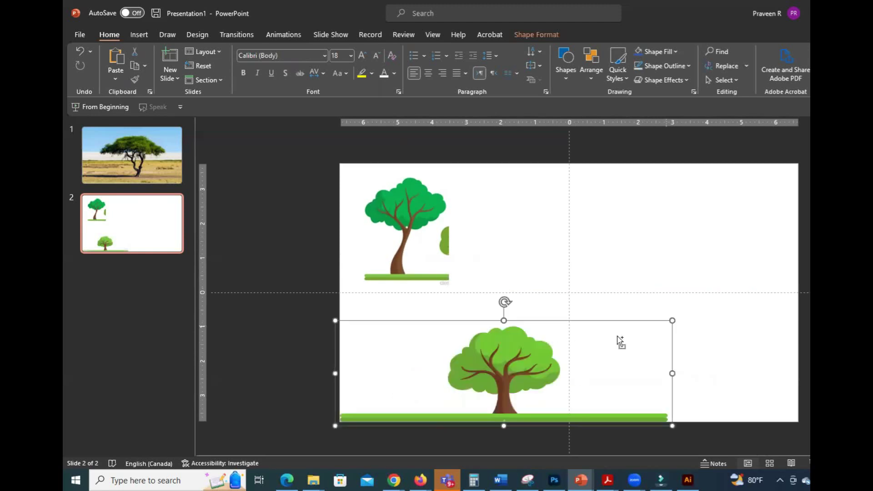
key("ctrl+z")
left_click_drag(553, 348, 797, 289)
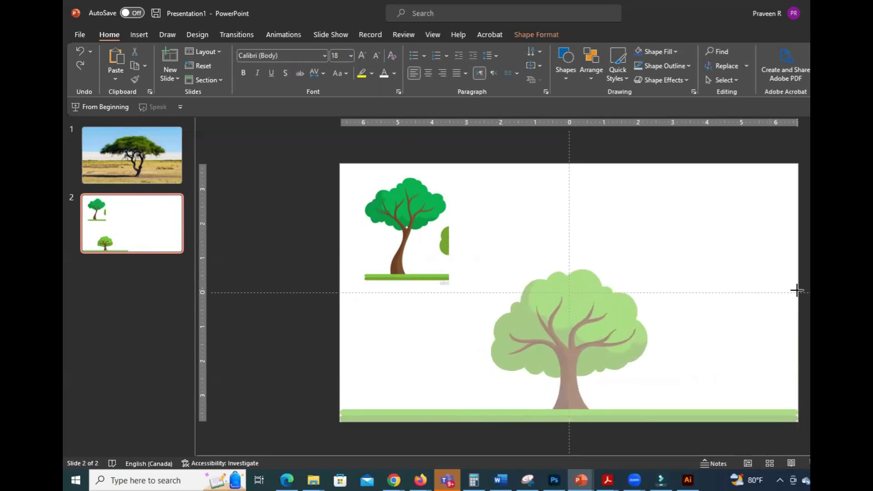
left_click_drag(798, 289, 799, 286)
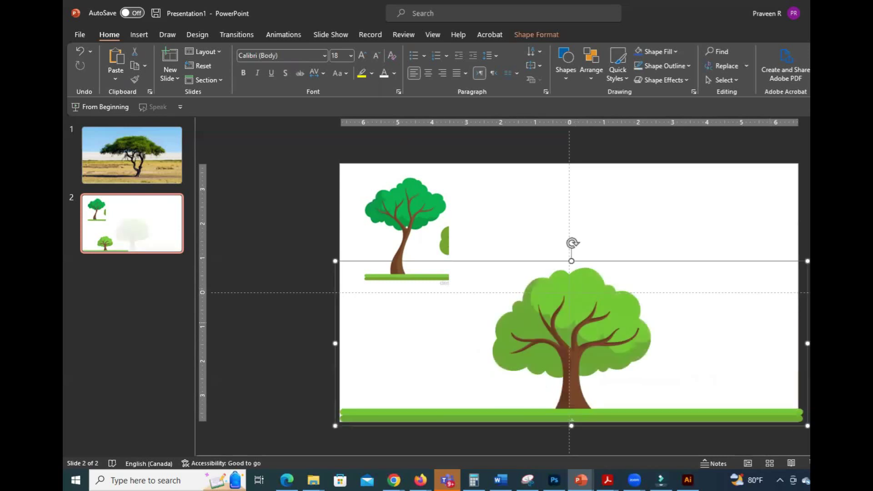
key("Escape")
left_click(611, 332)
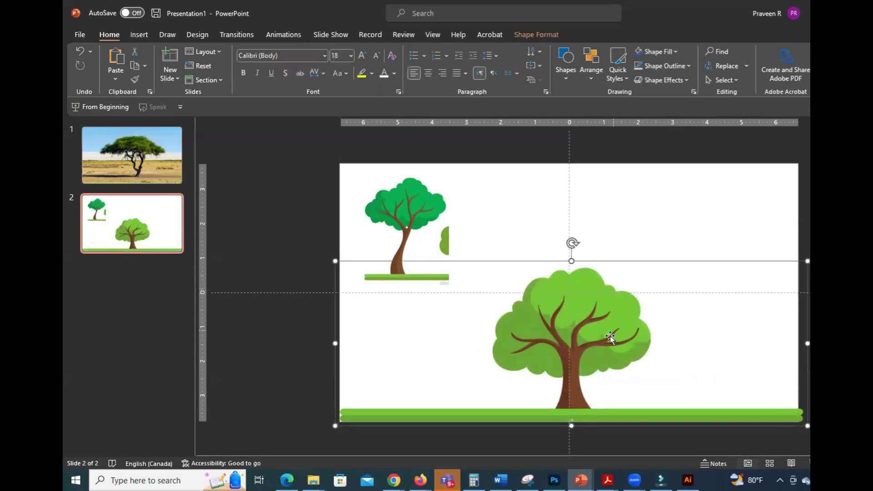
Step: Zoom in to check the enlarged tree, then delete a stray space before a period in the notes
scroll(599, 353, "up", 2)
scroll(597, 350, "up", 3)
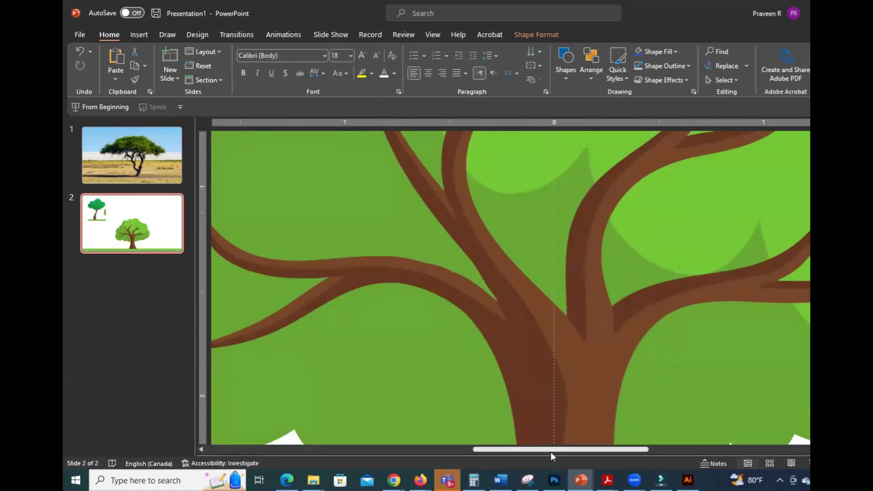
left_click_drag(550, 451, 440, 450)
scroll(613, 383, "down", 5)
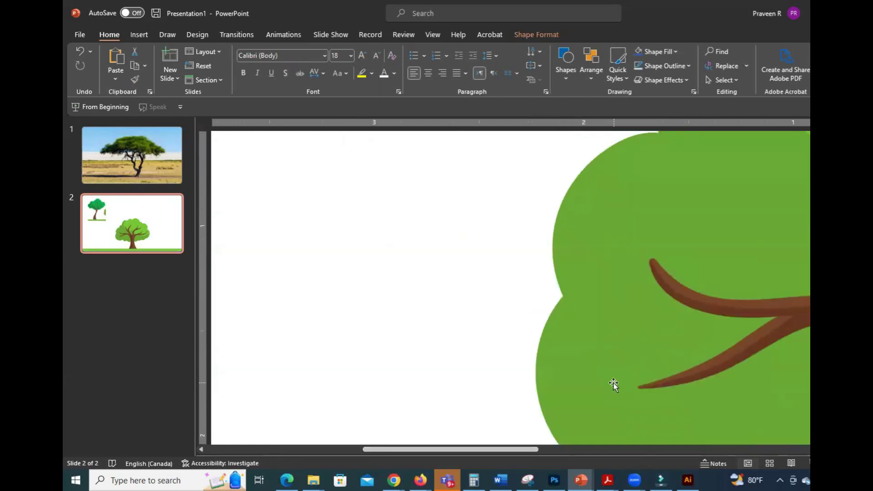
scroll(617, 388, "down", 2)
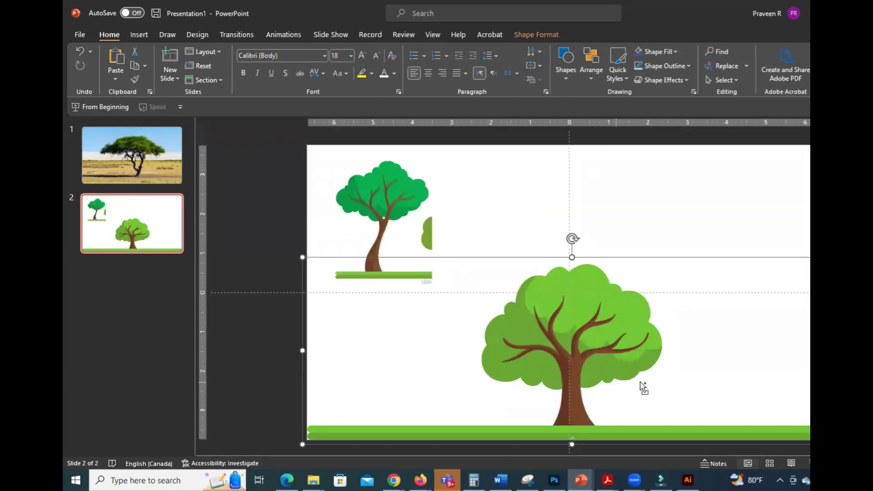
left_click(710, 348)
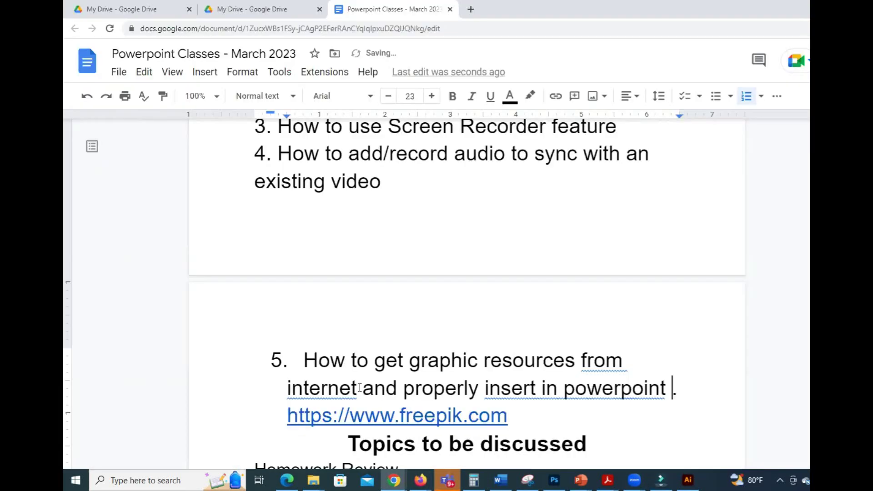
key("BackSpace")
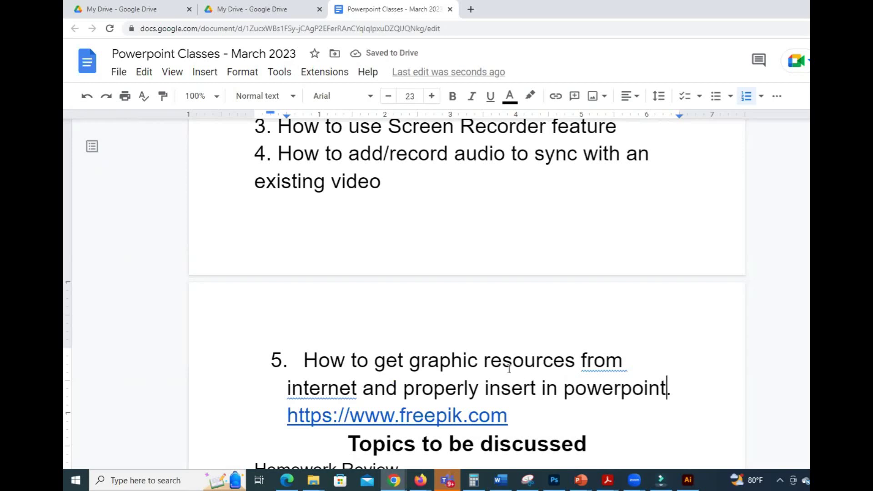
Step: Append '/ Convert .EPS to .E' after the freepik link in item 5
left_click(678, 386)
left_click(550, 409)
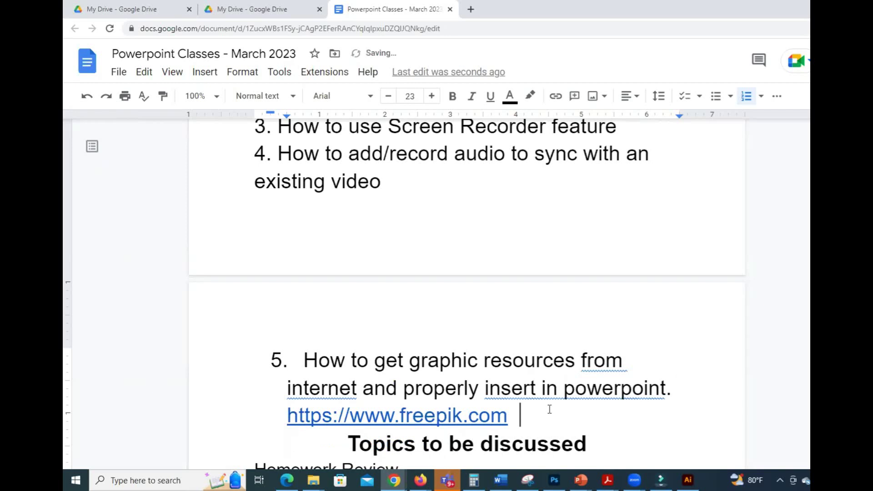
type("/ ")
type(".EPS")
left_click(542, 418)
key("Left")
type("Convert")
key("End")
type("to .")
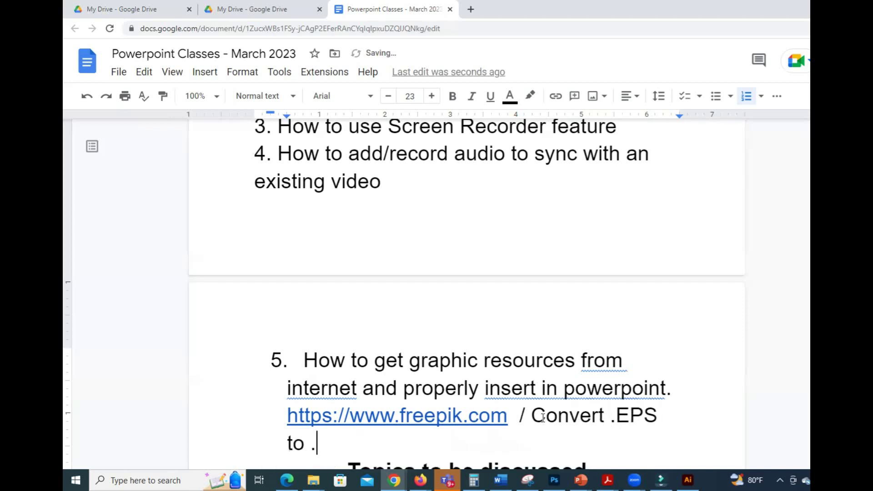
type("#")
key("BackSpace")
type("E")
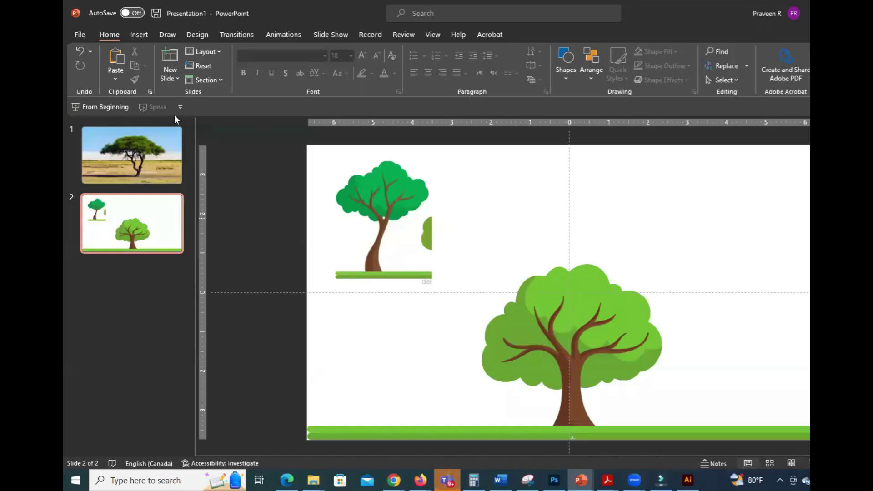
Step: Open Insert Picture from this device and show its list of supported file types
key("alt+n")
key("p")
key("d")
left_click(755, 320)
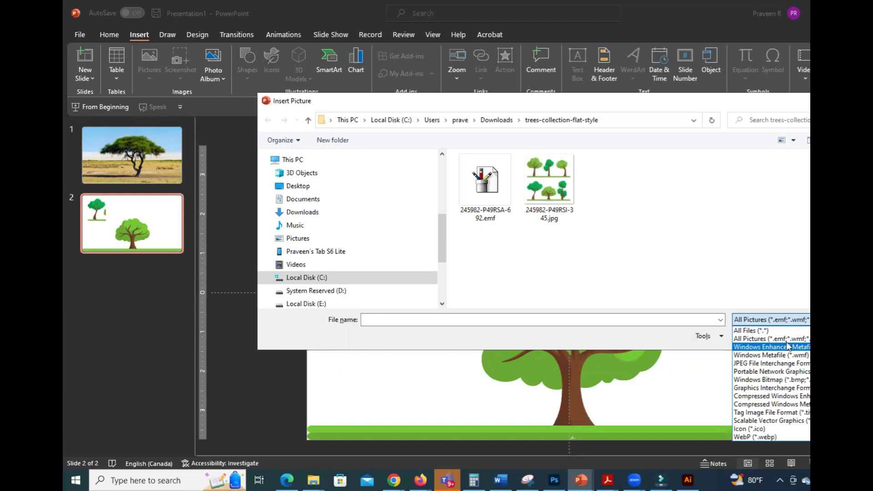
Step: Show the Alt+Tab window switcher to leave the Insert Picture dialog
key("alt+Tab")
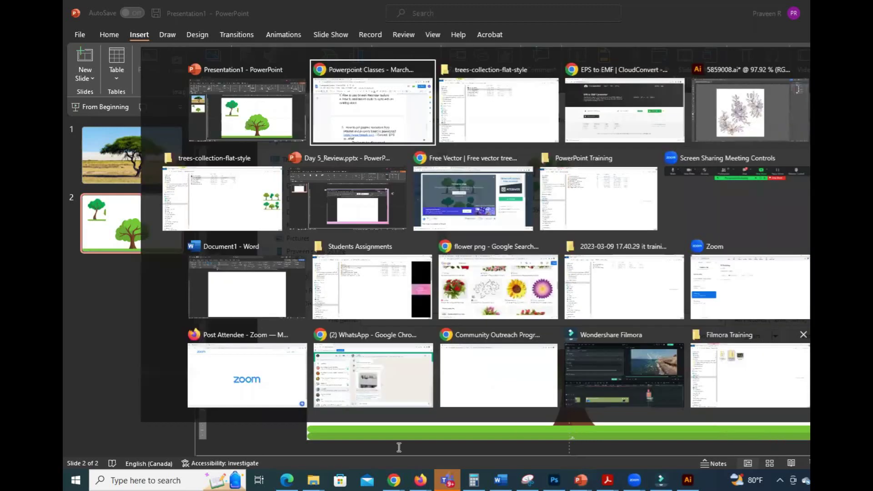